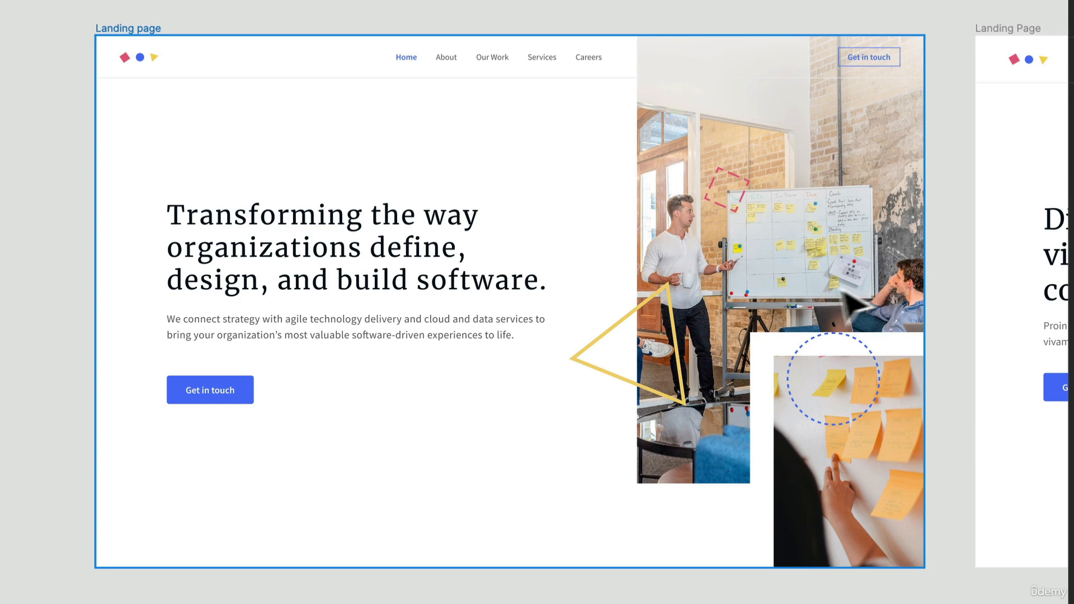
Draw a portrait frame about 429 × 630 on the empty canvas above the first landing page
scroll(832, 311, "up", 1)
left_click_drag(865, 302, 821, 433)
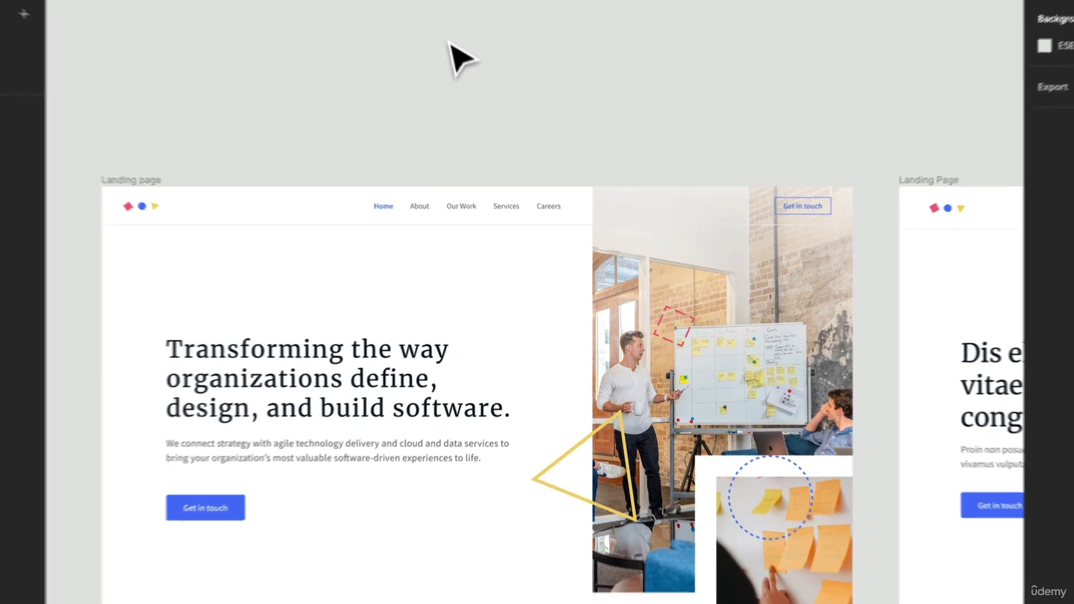
key("f")
scroll(487, 165, "up", 5)
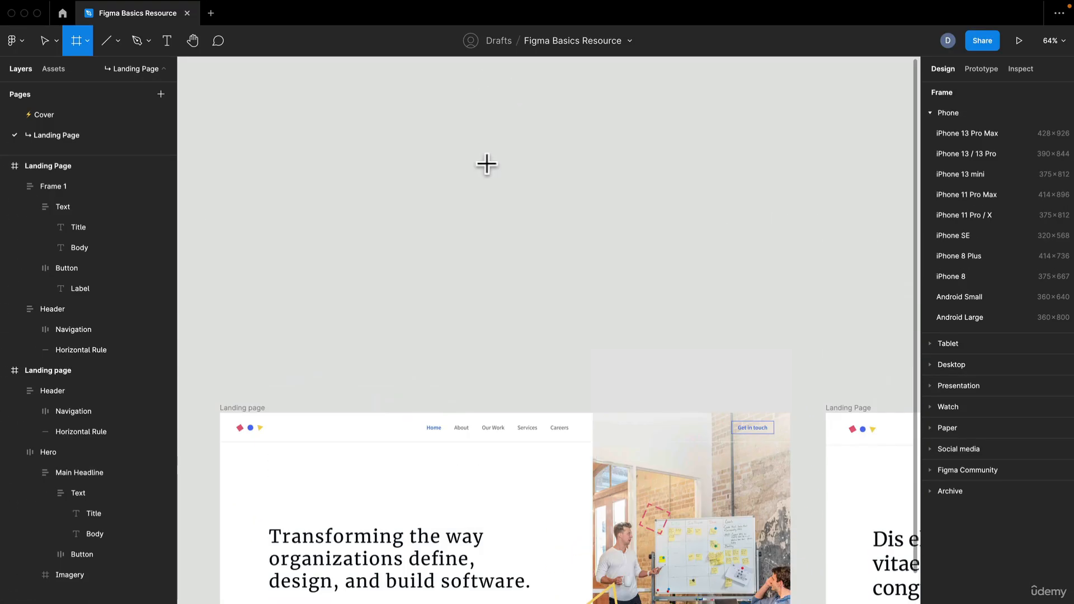
left_click_drag(443, 104, 617, 360)
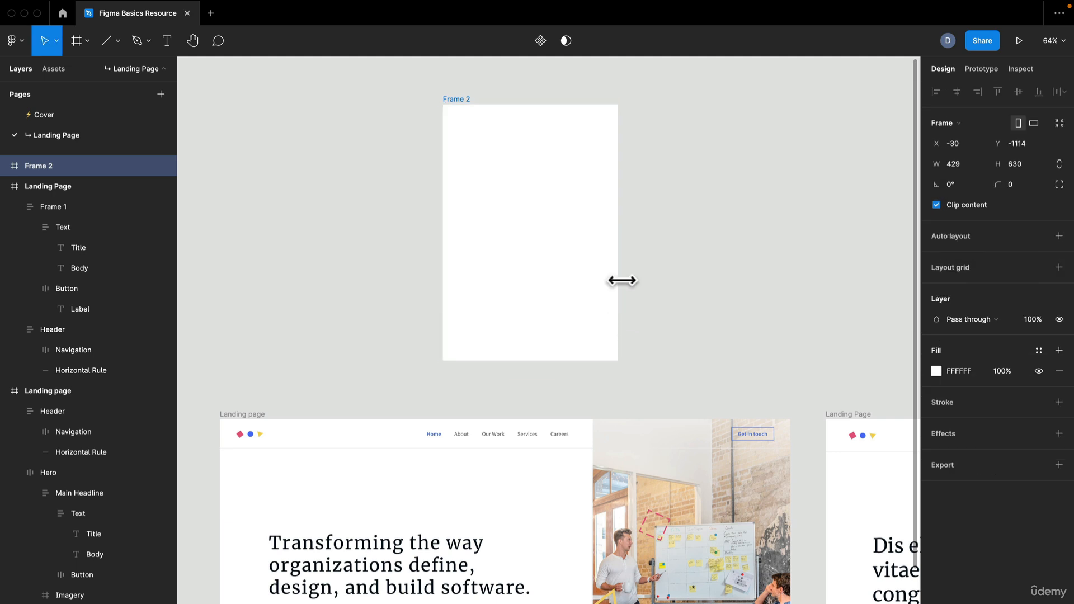
Rename the new frame as Large Image
key("super+r")
type("Im")
key("BackSpace")
key("BackSpace")
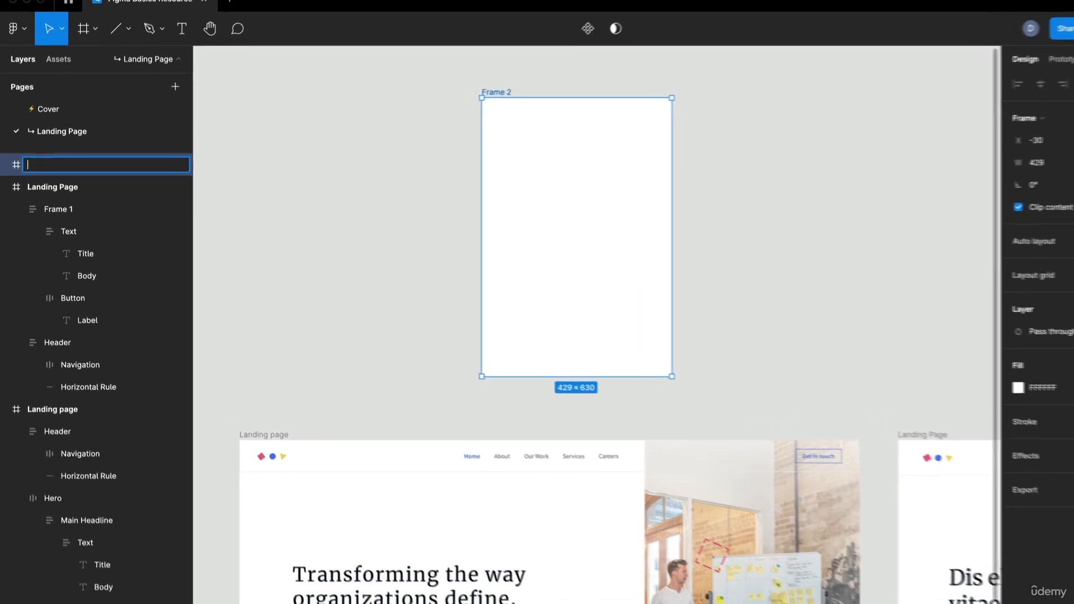
type("LA")
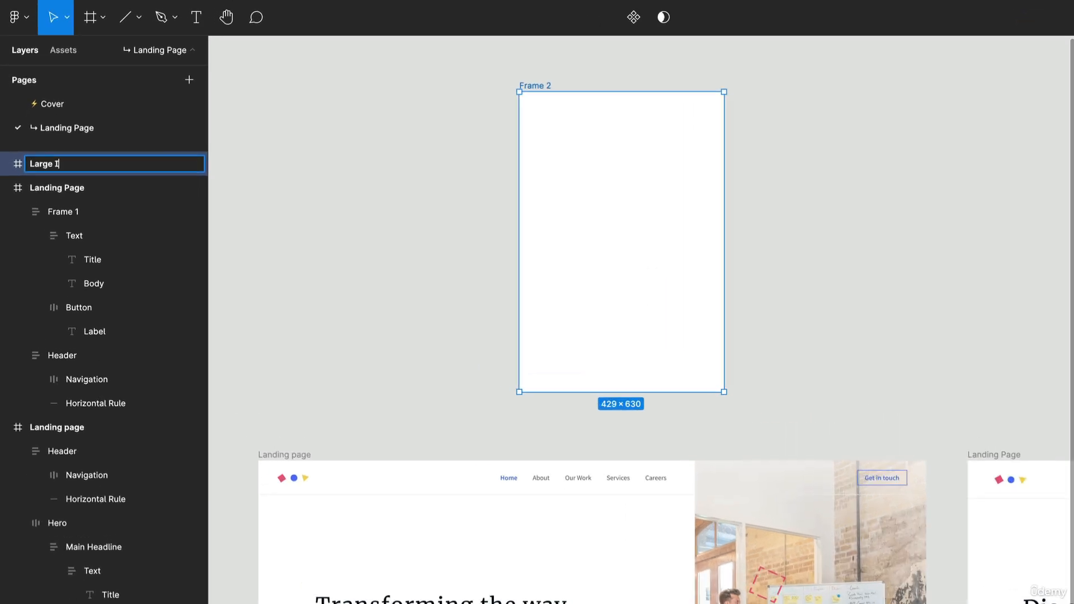
key("Return")
Launch the Unsplash plugin with the Large Image frame still selected
scroll(817, 232, "down", 5)
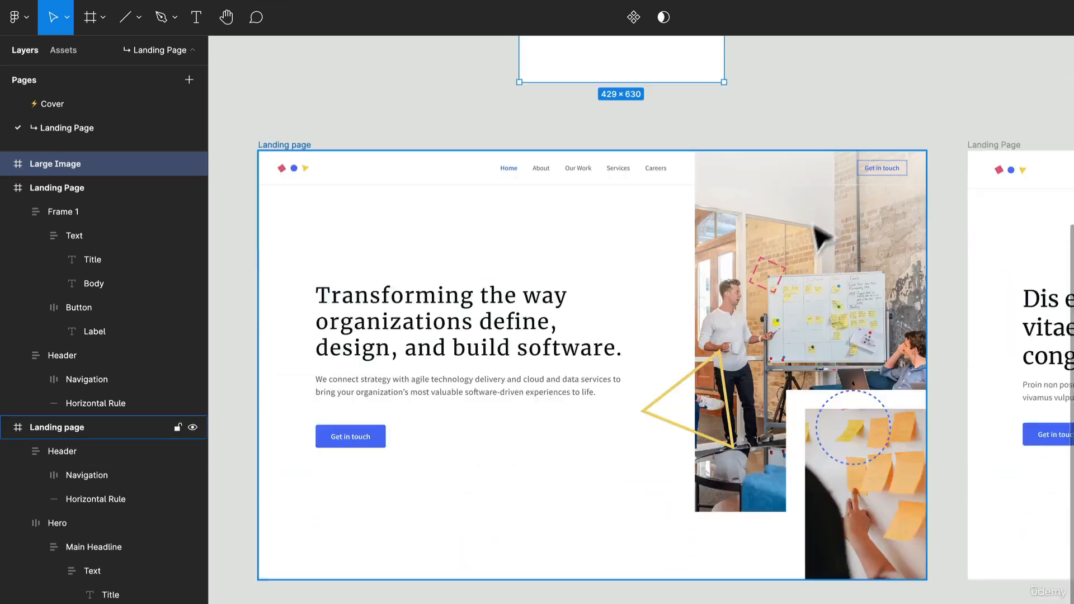
scroll(819, 230, "up", 6)
right_click(809, 223)
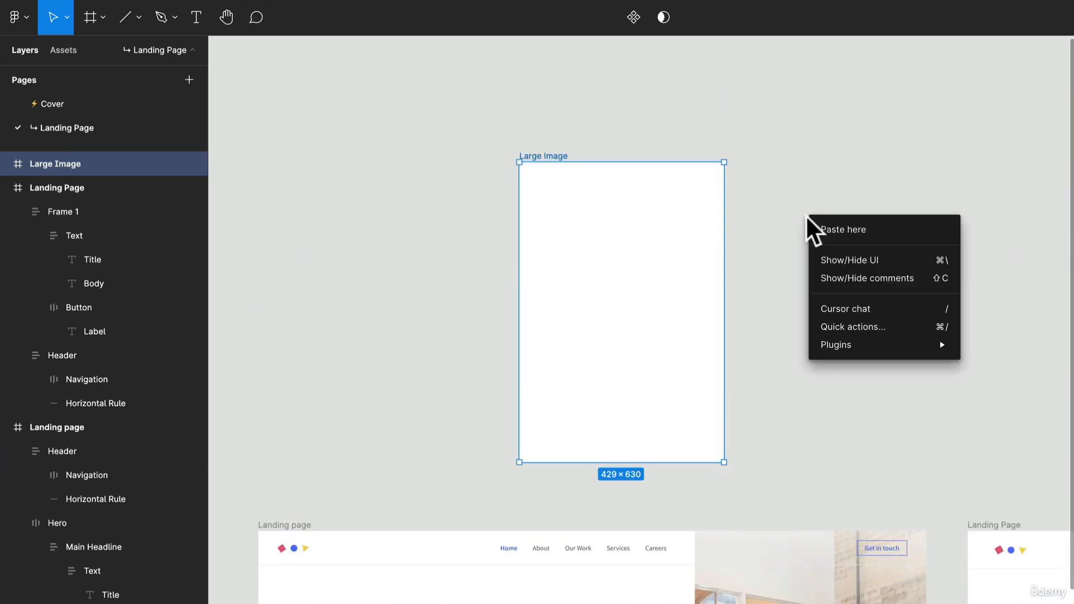
mouse_move(839, 342)
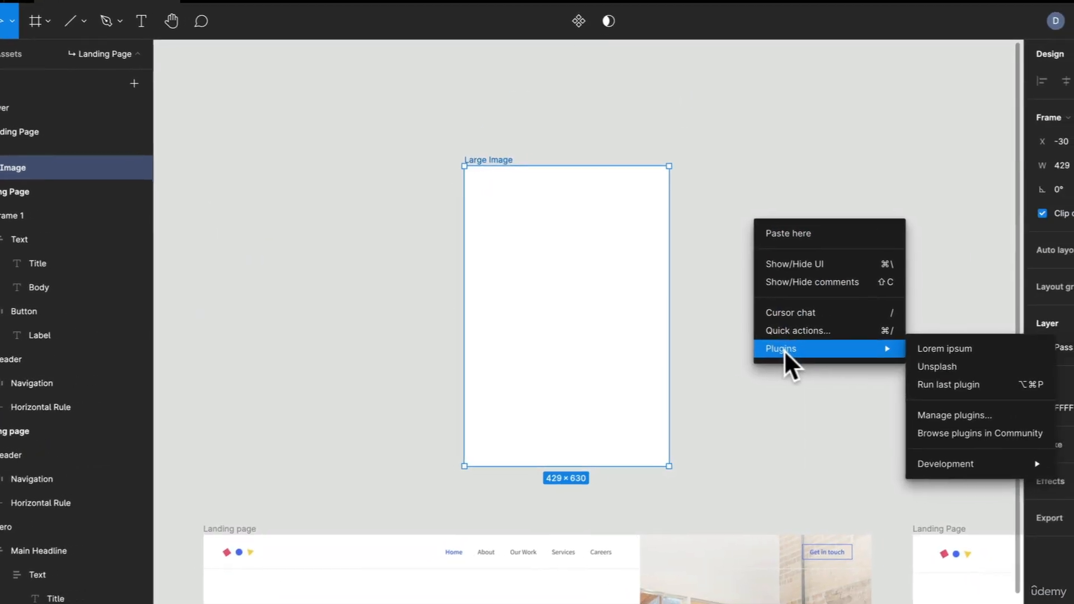
left_click(932, 367)
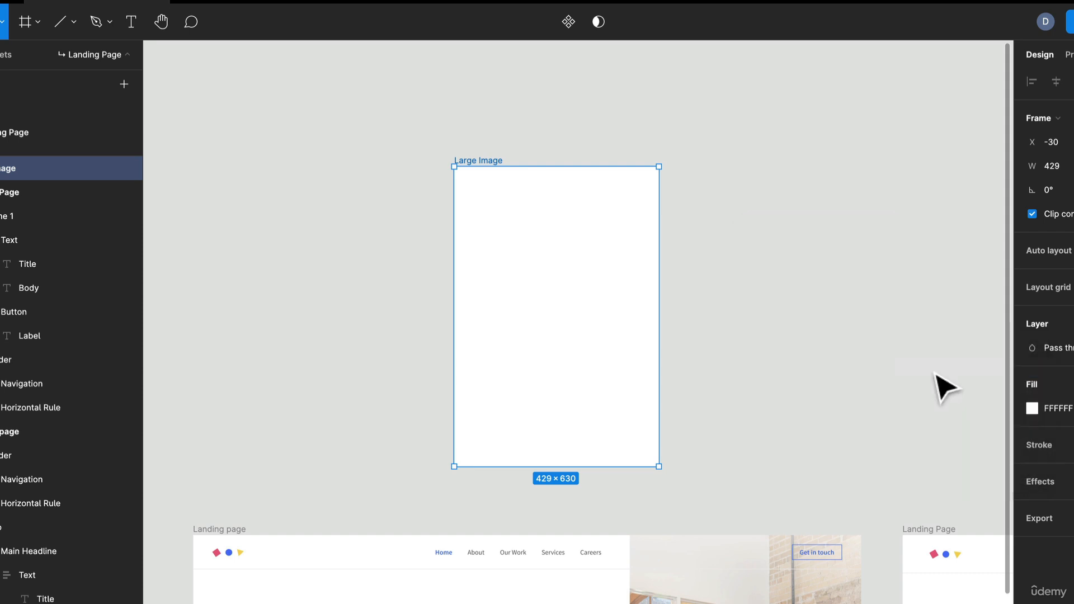
left_click_drag(725, 222, 828, 240)
Search Unsplash for "Team" photos
left_click(353, 195)
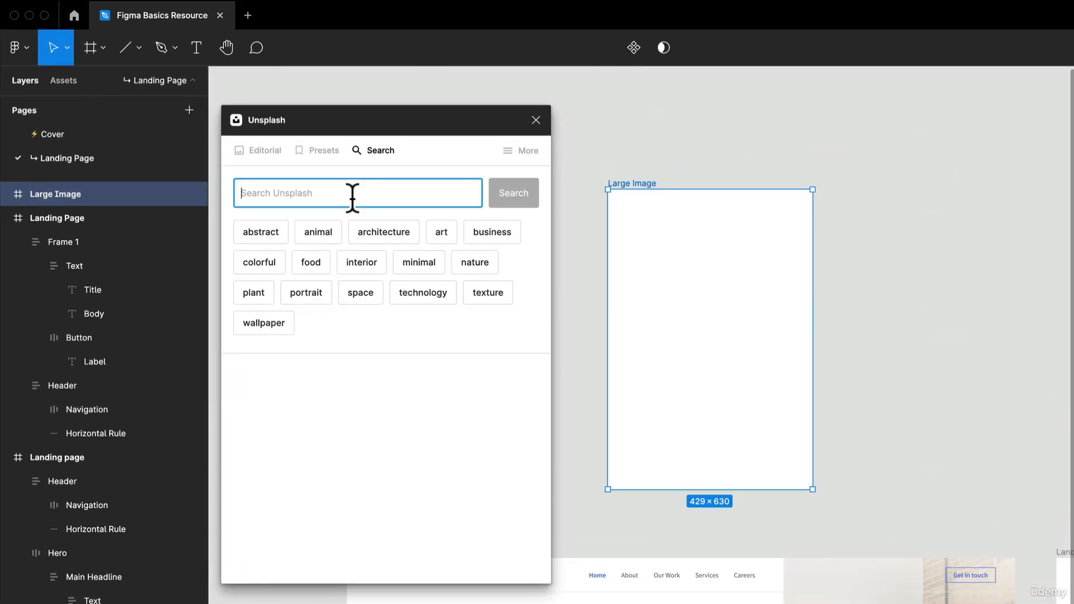
type("Te")
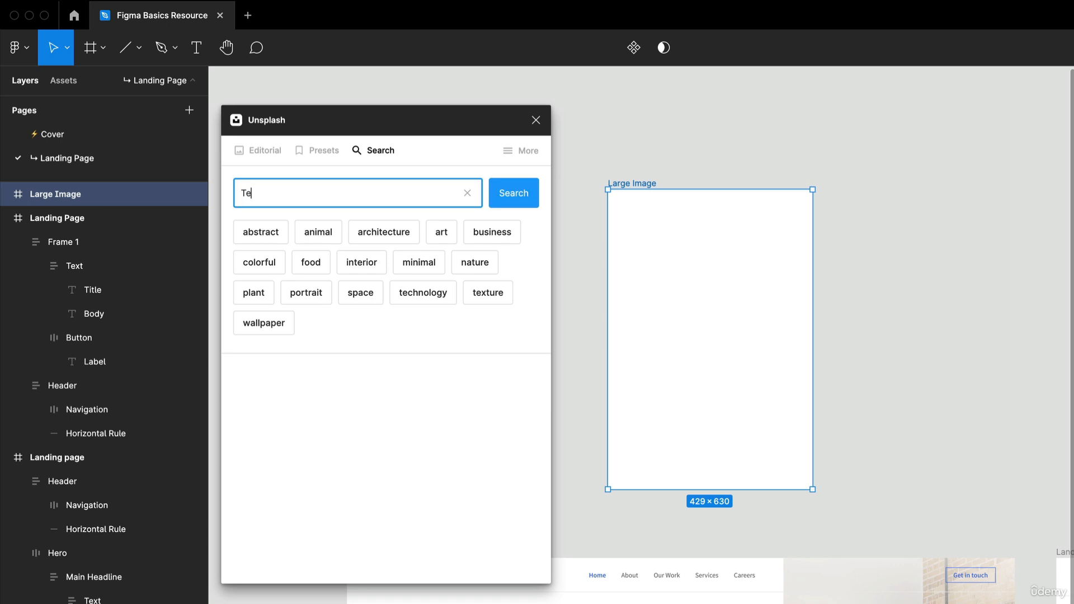
type("am")
key("Return")
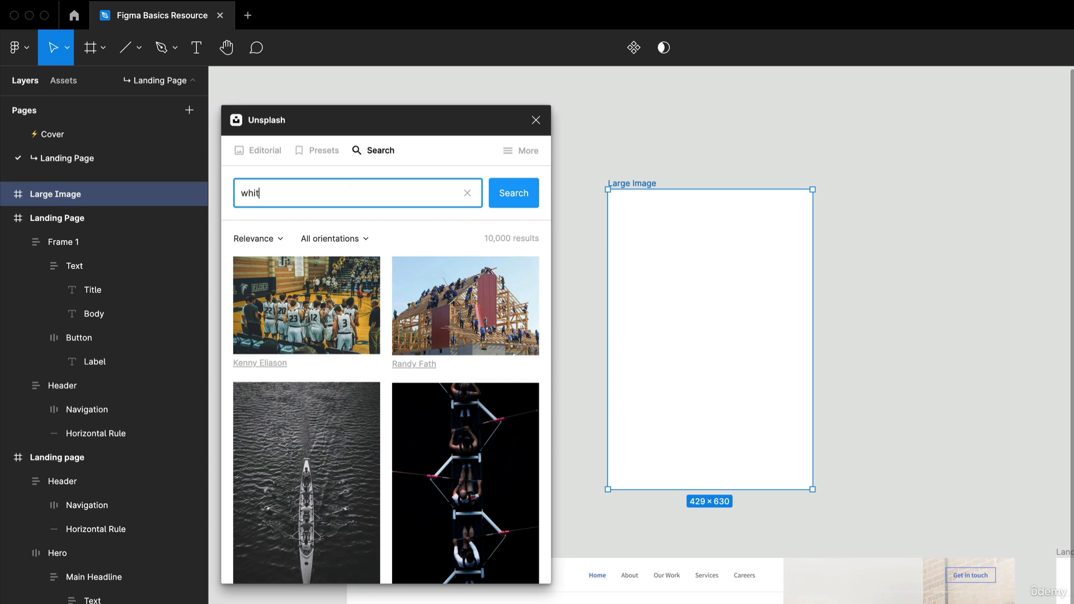
Search Unsplash for "whiteboarding" photos
type("whiteboarding")
key("Return")
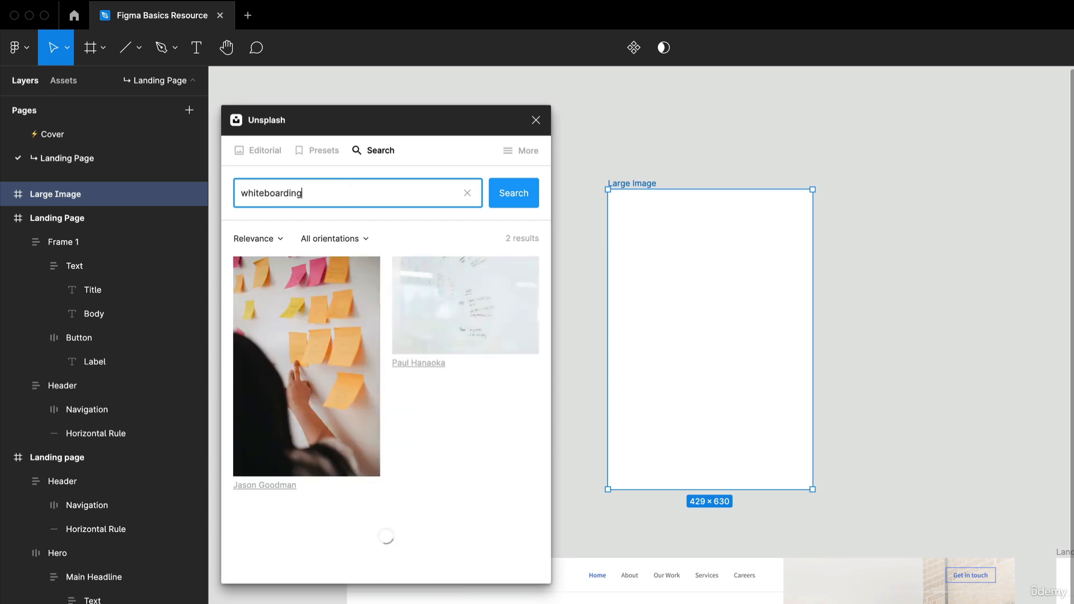
left_click_drag(615, 483, 594, 394)
left_click(328, 365)
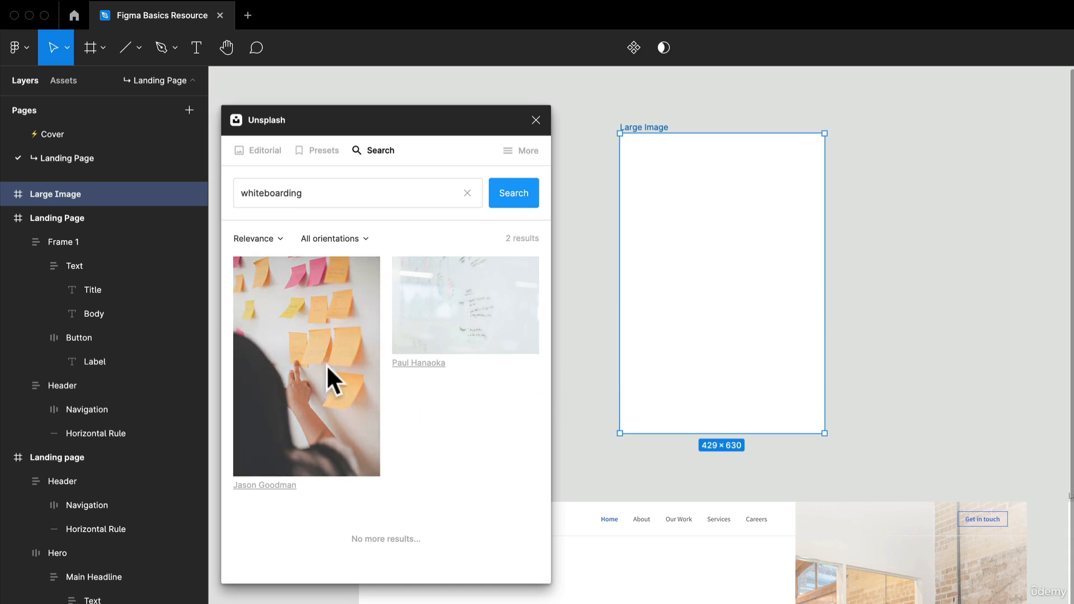
Duplicate the Large Image frame beside the original and rename the copy as Small Image
scroll(670, 357, "up", 5)
scroll(669, 352, "down", 1)
left_click(665, 326)
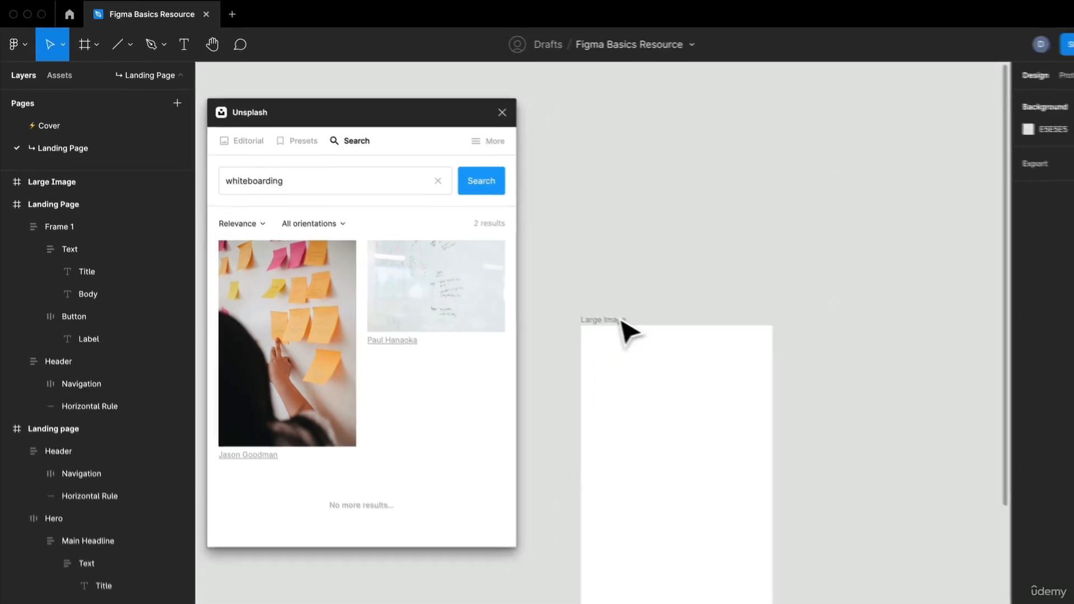
left_click(620, 321)
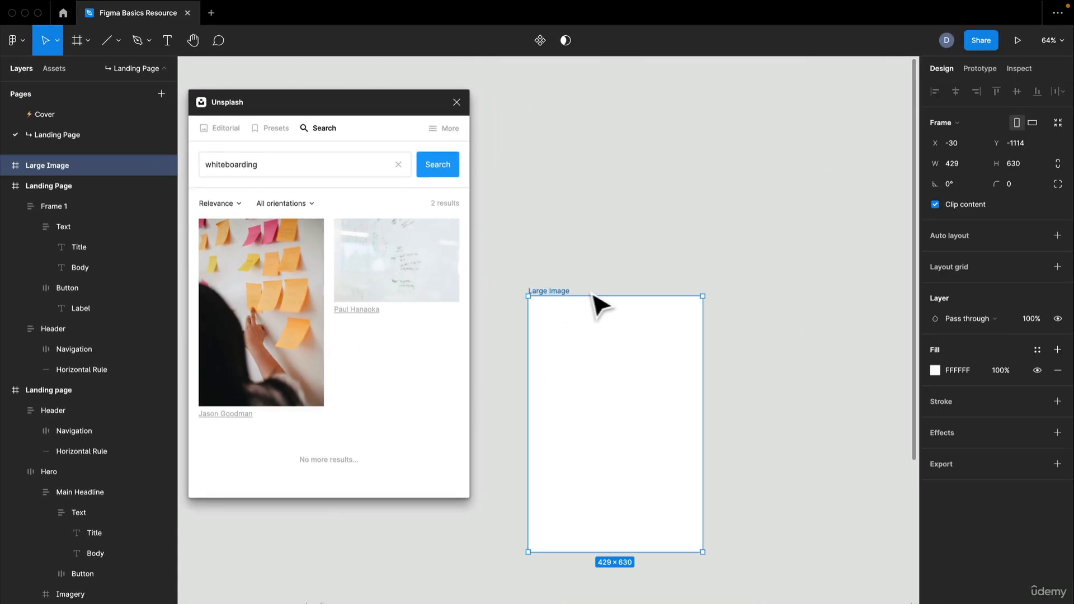
left_click_drag(601, 305, 758, 322)
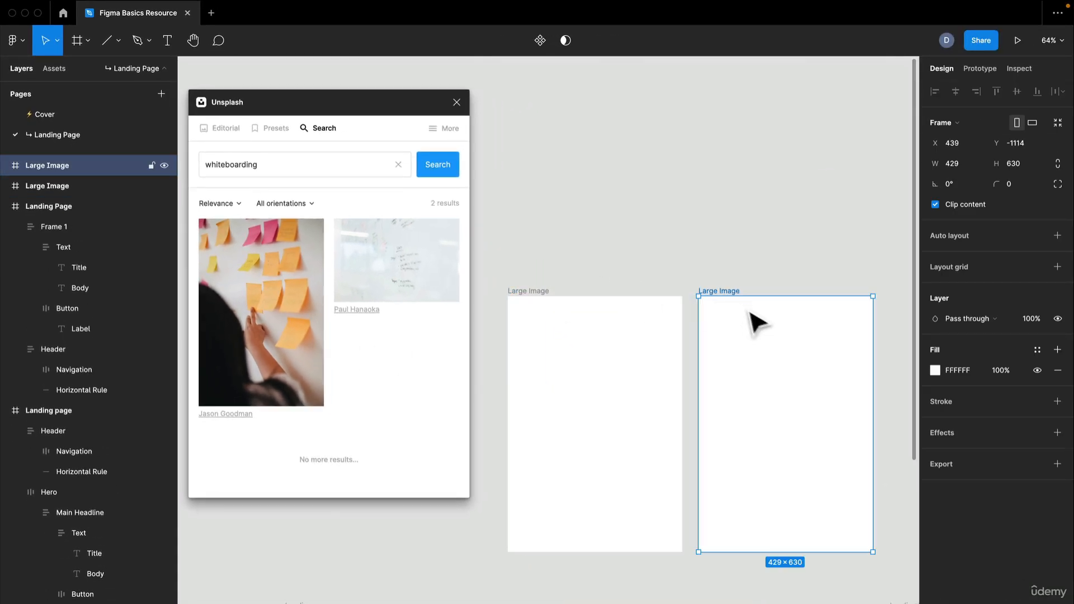
key("super+r")
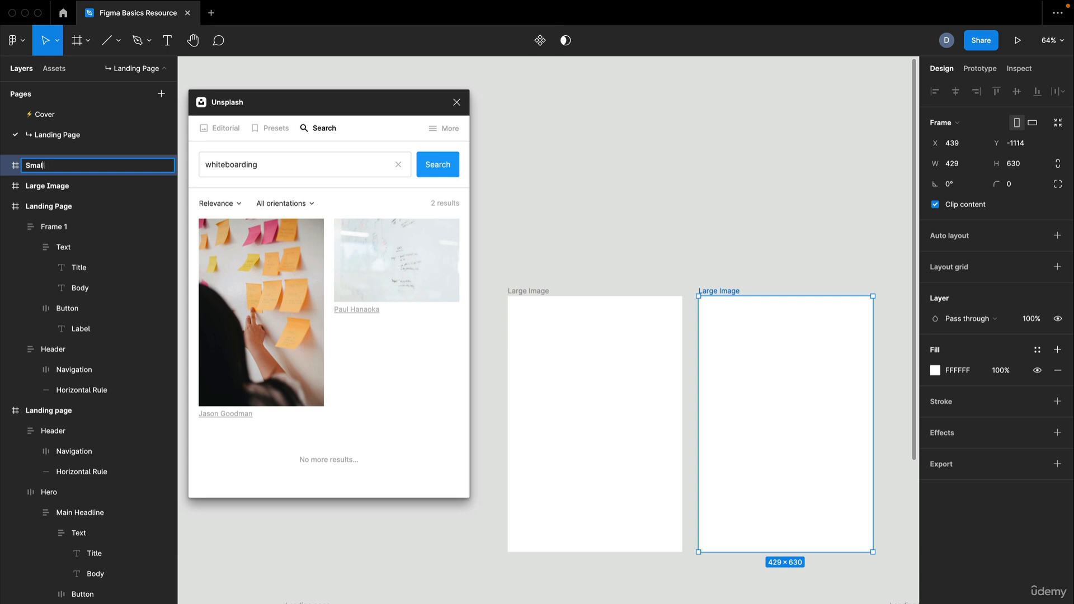
key("Return")
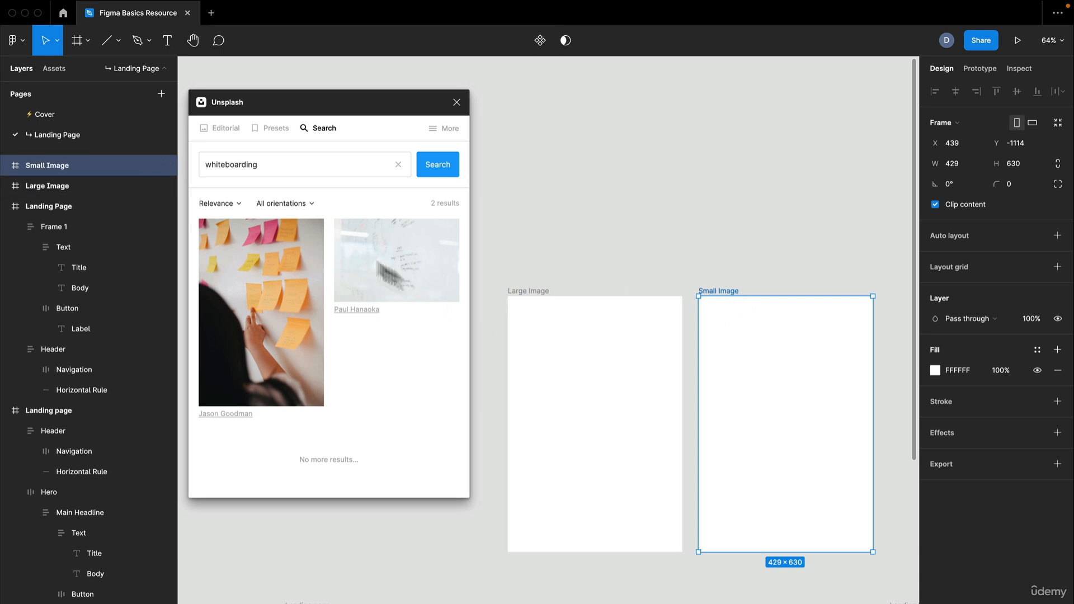
Fill the Small Image frame with the Unsplash photo of a person pointing at sticky notes
left_click(292, 270)
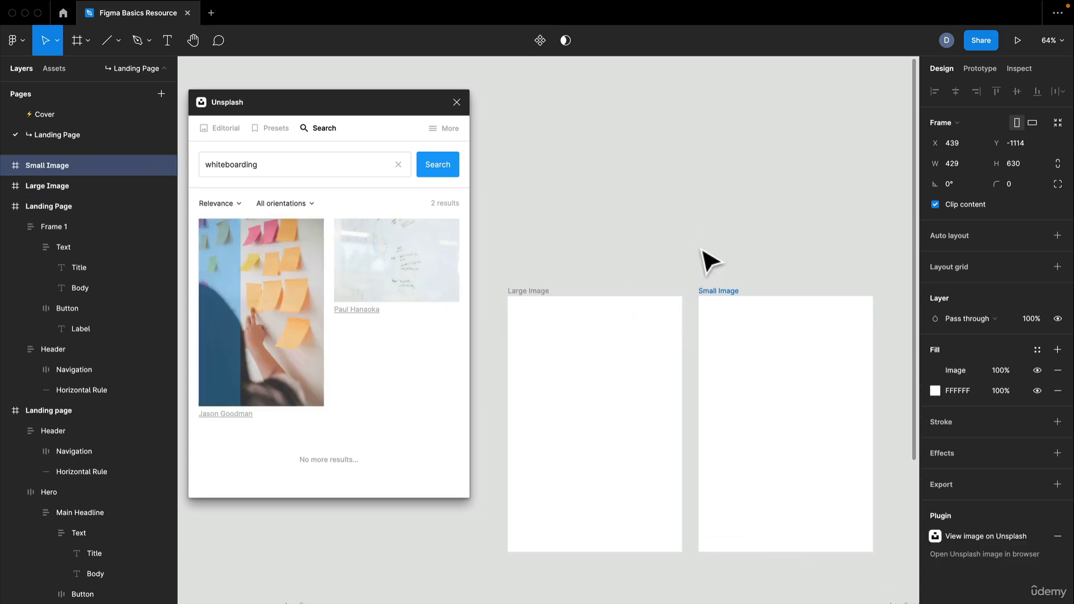
left_click_drag(775, 265, 838, 204)
left_click_drag(827, 394, 675, 183)
Replace the Unsplash search term with "Brainstorming" and run the search
left_click(303, 168)
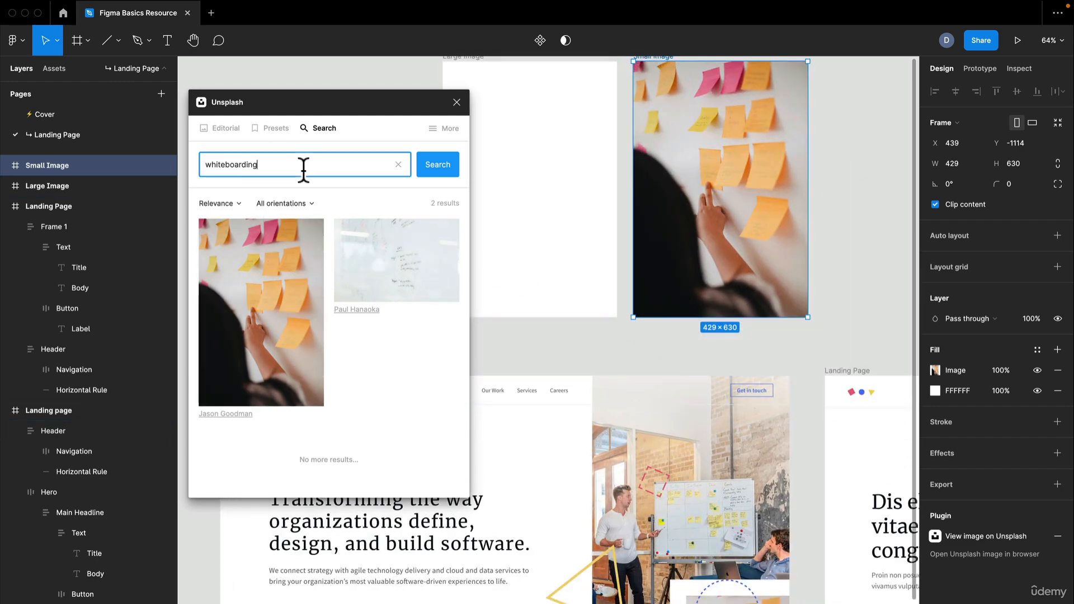
double_click(303, 166)
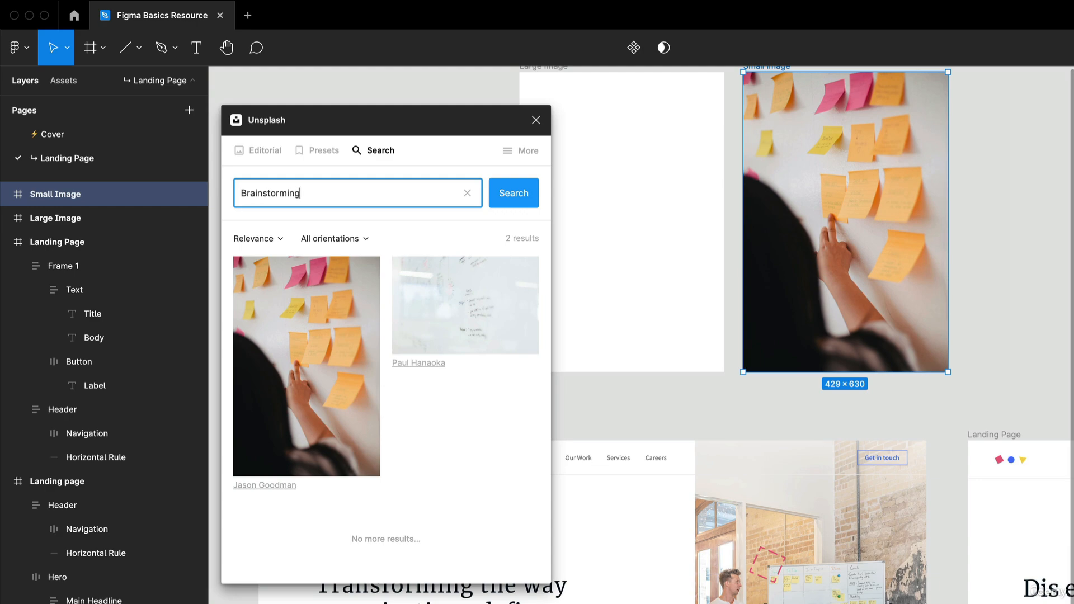
type("Brainstorming")
key("Return")
Fill the Large Image frame with the portrait photo of a smiling man at a meeting table and close the Unsplash plugin
left_click(660, 249)
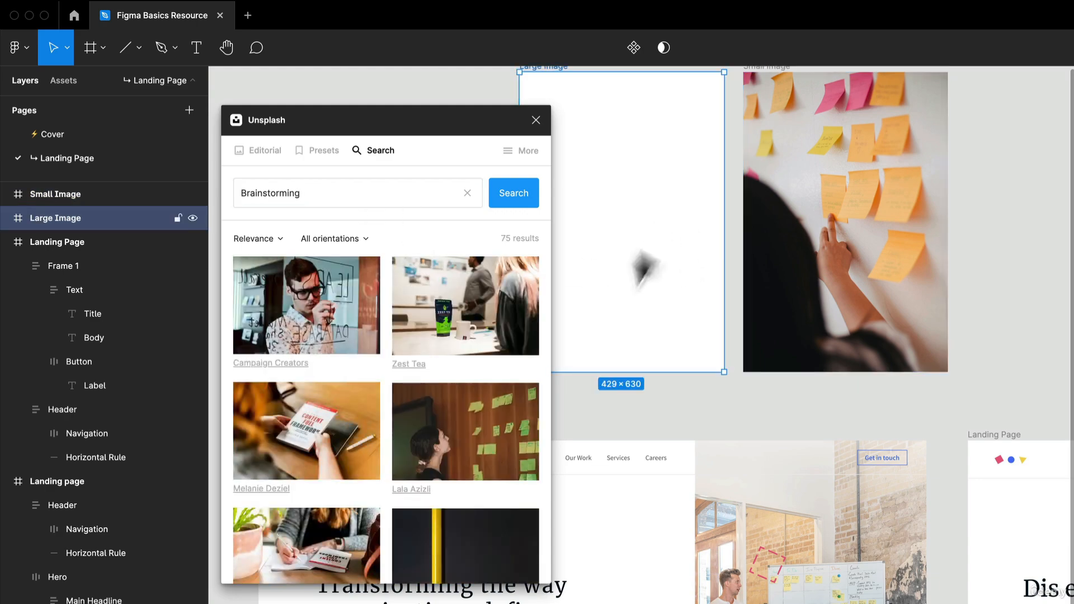
scroll(412, 370, "down", 10)
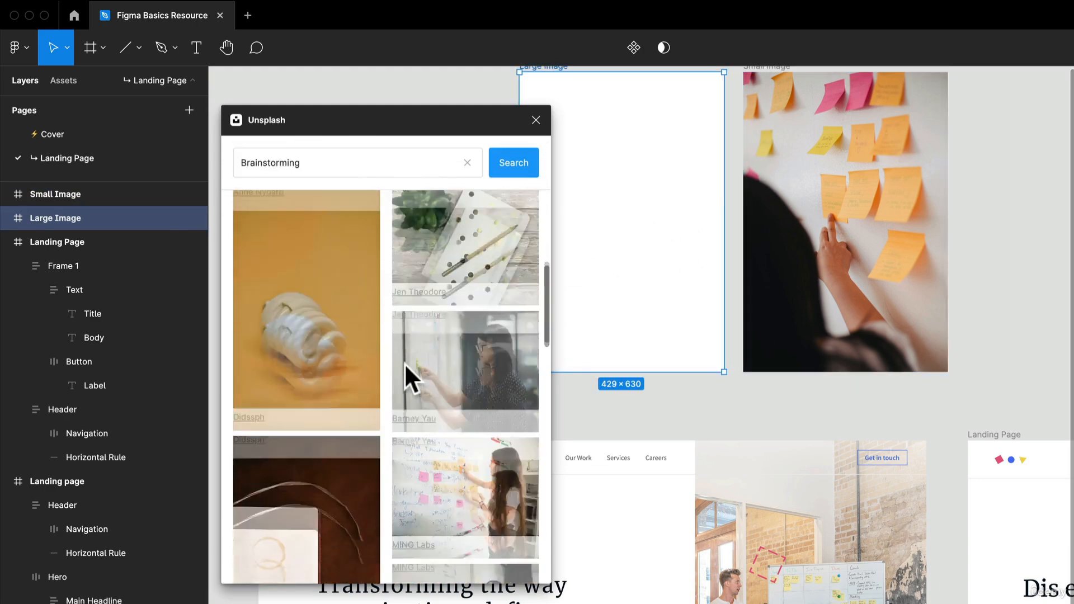
scroll(405, 364, "down", 10)
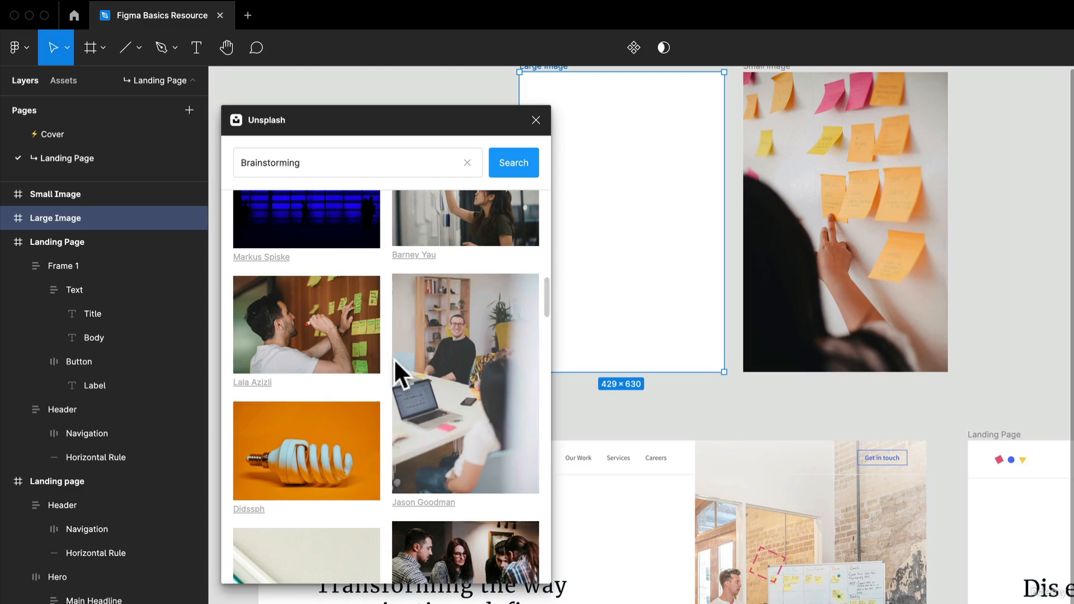
left_click(455, 364)
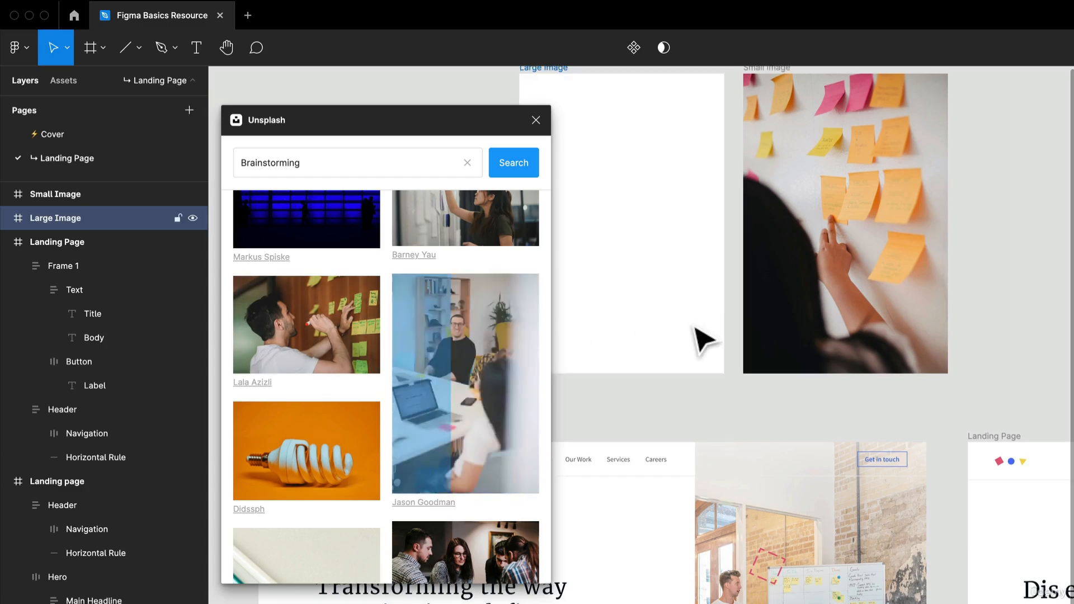
scroll(694, 328, "up", 3)
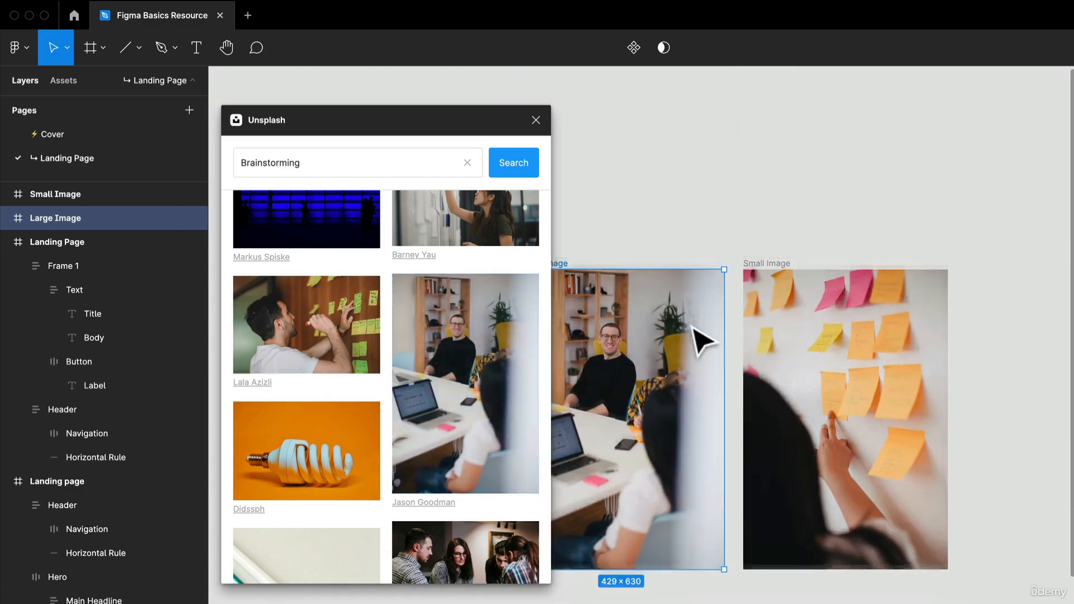
left_click(536, 120)
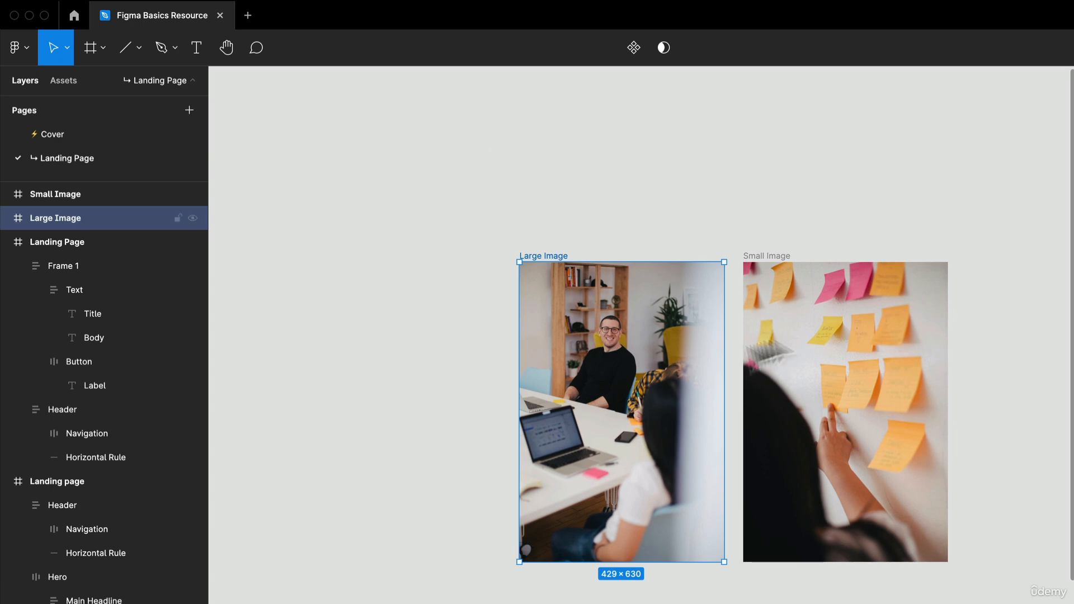
Move the Large Image frame upward so that it sits higher than the Small Image frame
left_click_drag(720, 427, 643, 278)
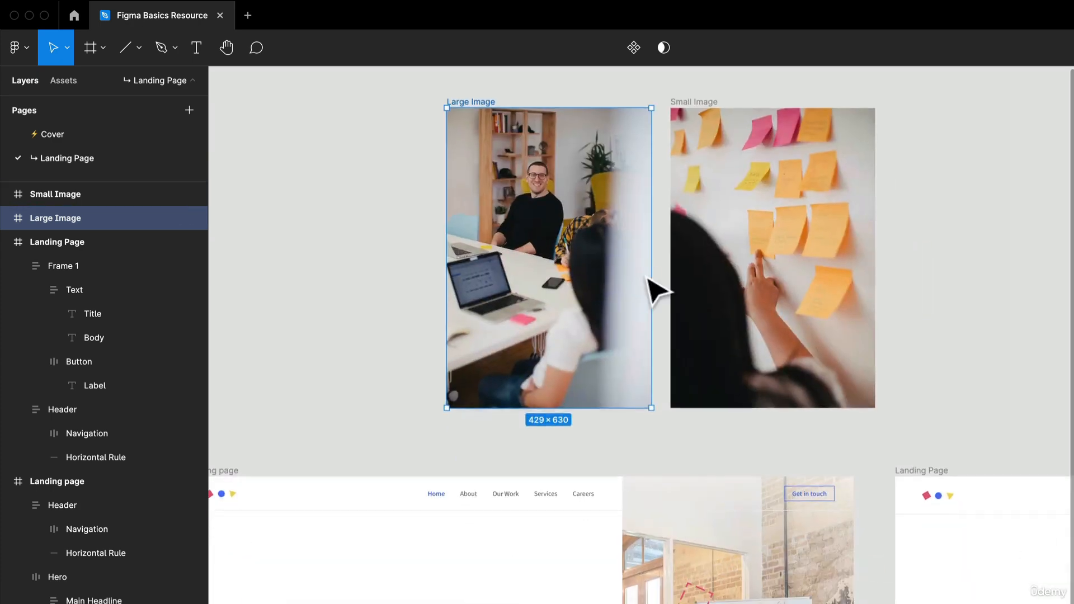
scroll(647, 277, "down", 3)
left_click_drag(696, 252, 628, 343)
scroll(540, 168, "up", 3)
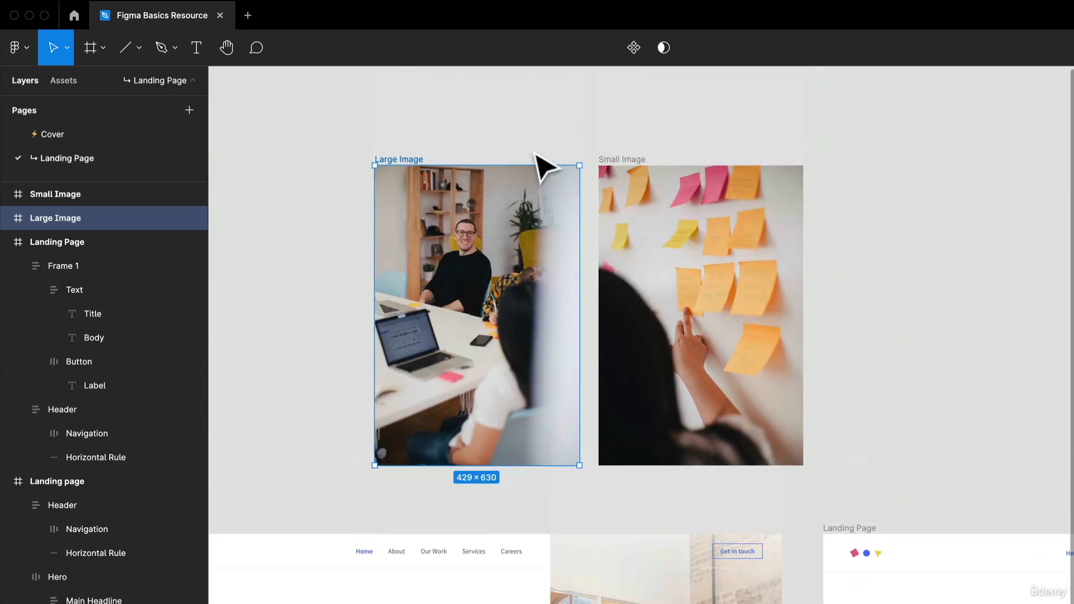
left_click_drag(506, 218, 508, 189)
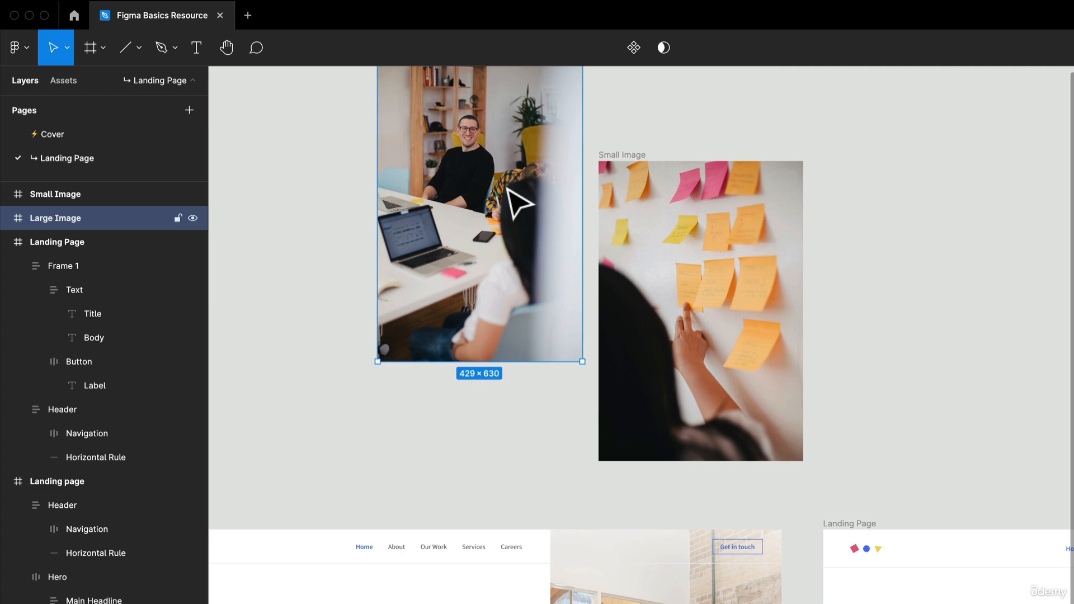
mouse_move(542, 250)
left_mouse_down()
mouse_move(540, 226)
mouse_move(549, 230)
left_mouse_up()
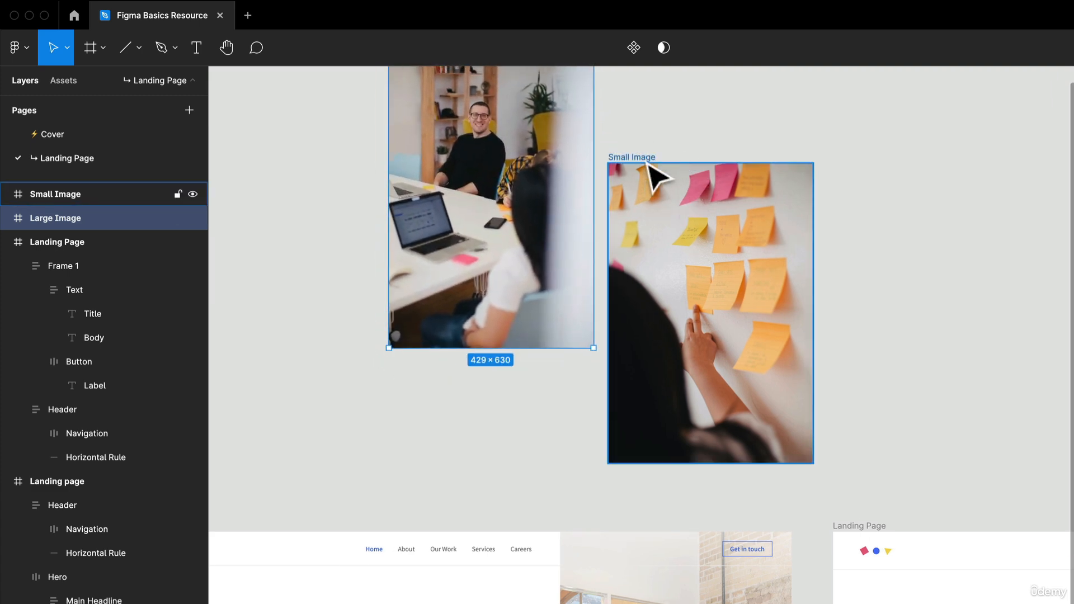
Overlap the Small Image frame on the Large Image's lower-right corner and shrink it to about 282 × 405
scroll(741, 299, "down", 1)
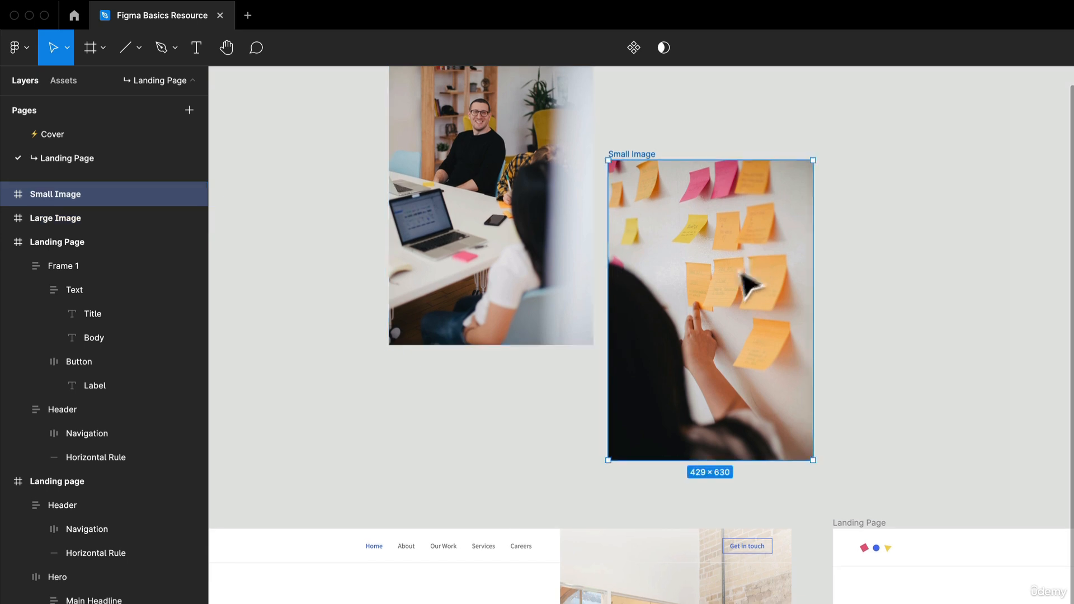
left_click_drag(745, 283, 682, 280)
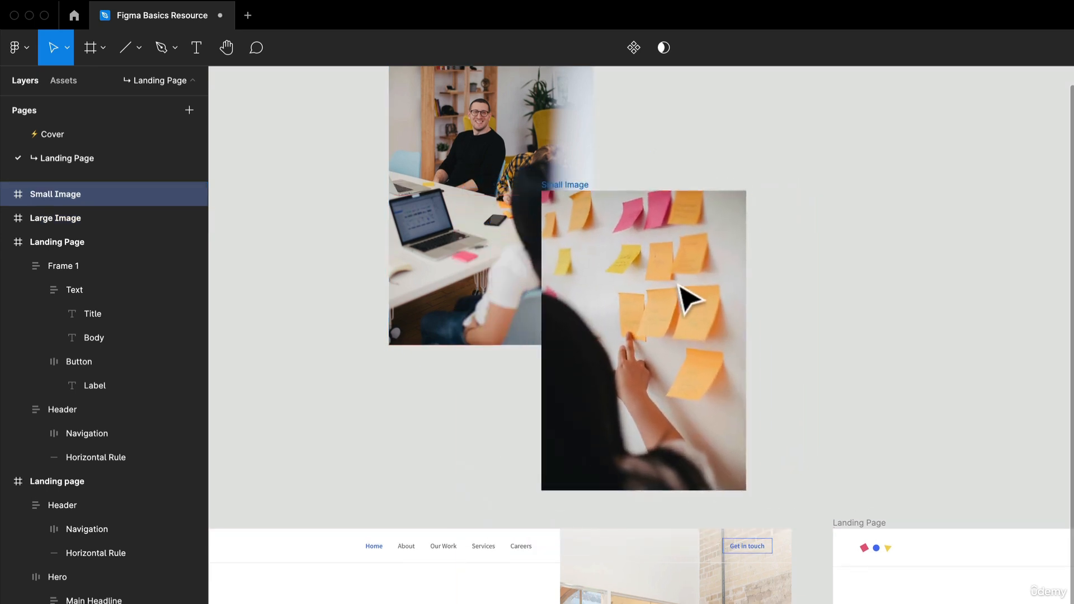
left_click_drag(744, 490, 676, 384)
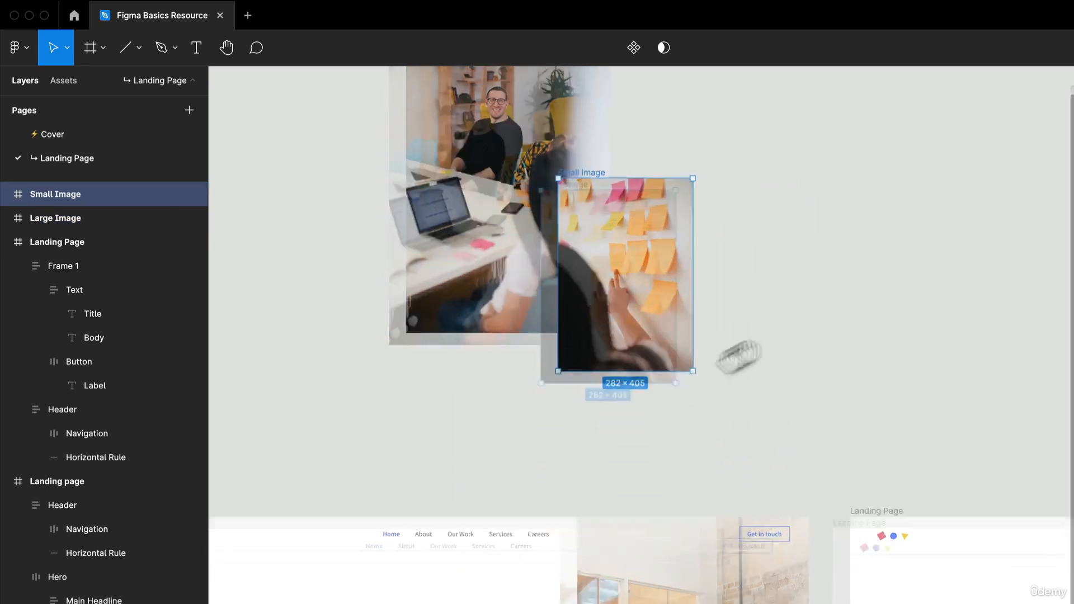
left_click_drag(738, 356, 895, 283)
left_click_drag(855, 386, 776, 425)
left_click_drag(747, 230, 708, 308)
scroll(786, 231, "up", 5)
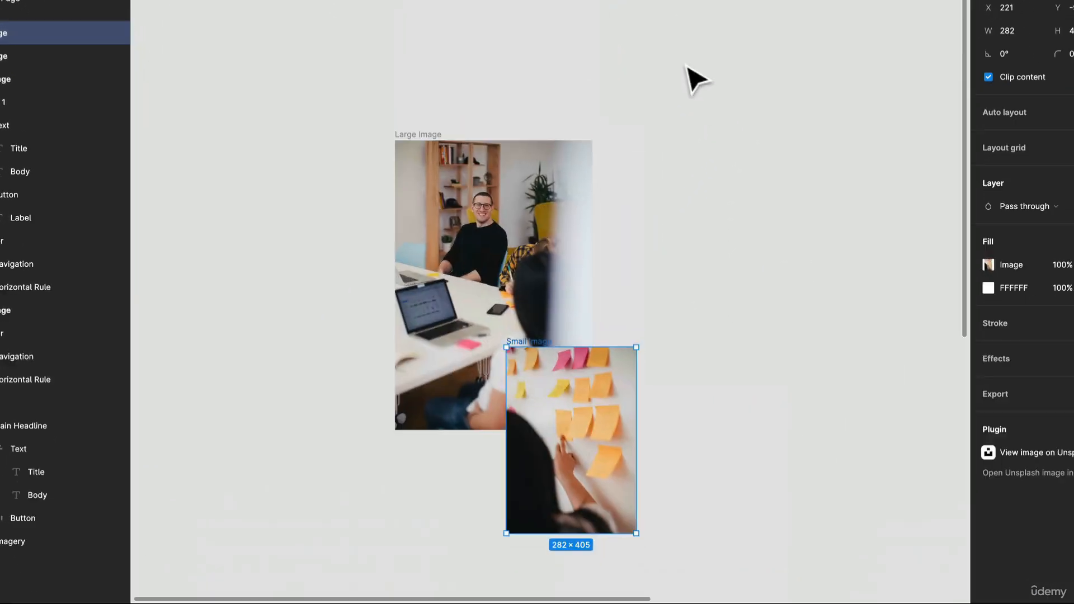
Group the Large Image and Small Image frames together
left_click_drag(340, 83, 698, 558)
right_click(512, 263)
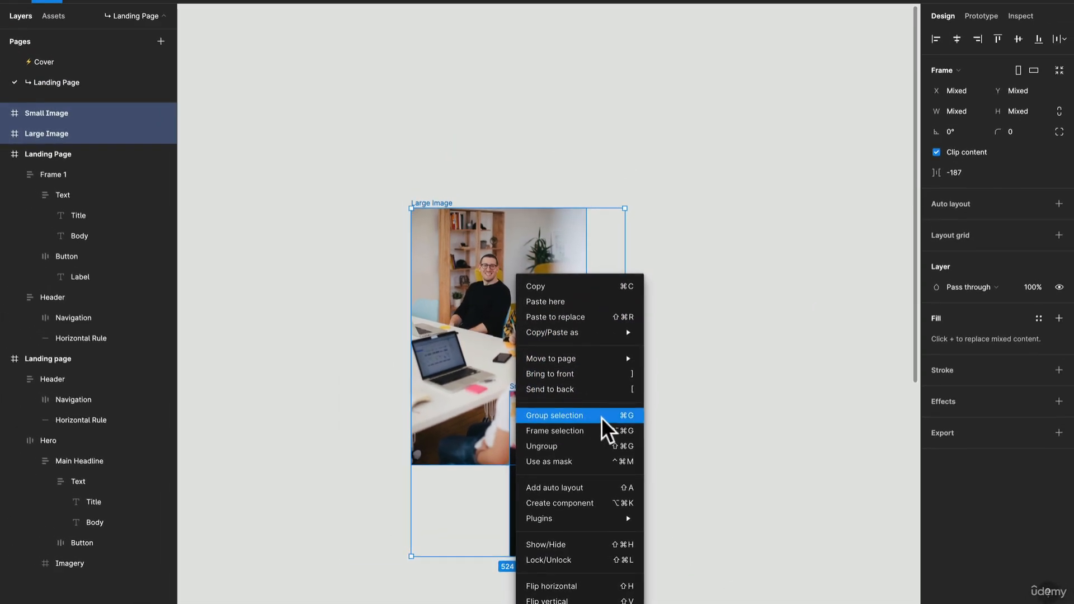
left_click(596, 413)
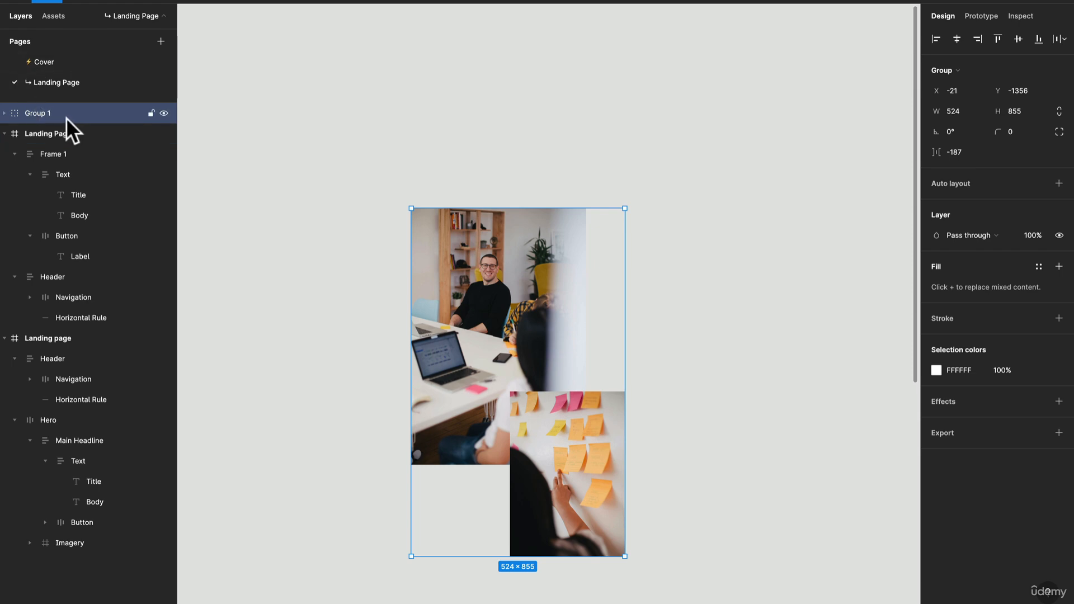
Convert the group of the two photos into a frame and rename it Imagery
left_click(953, 66)
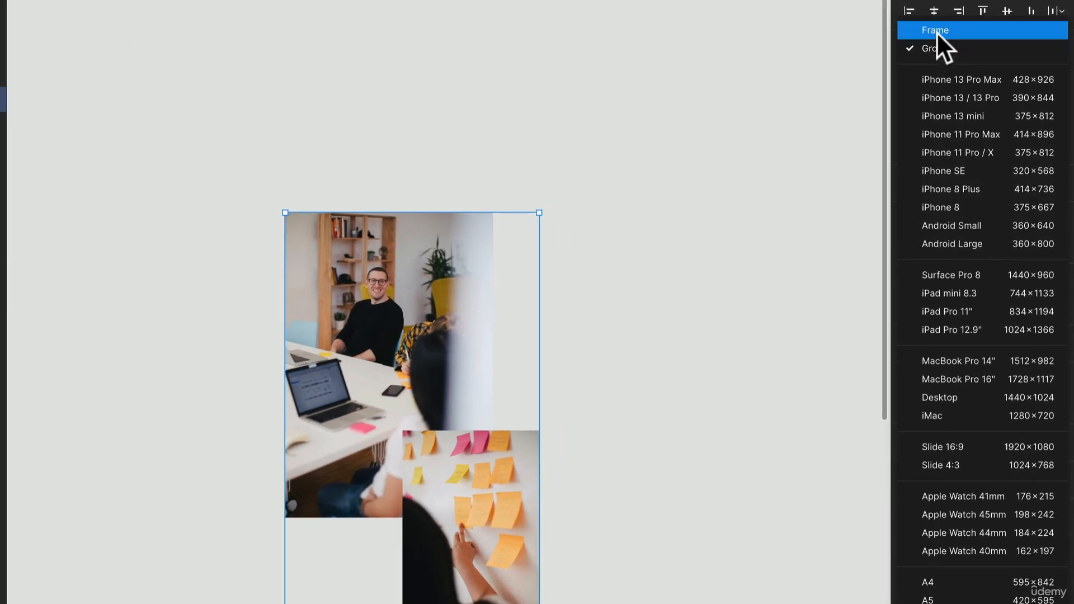
left_click(951, 51)
key("super+r")
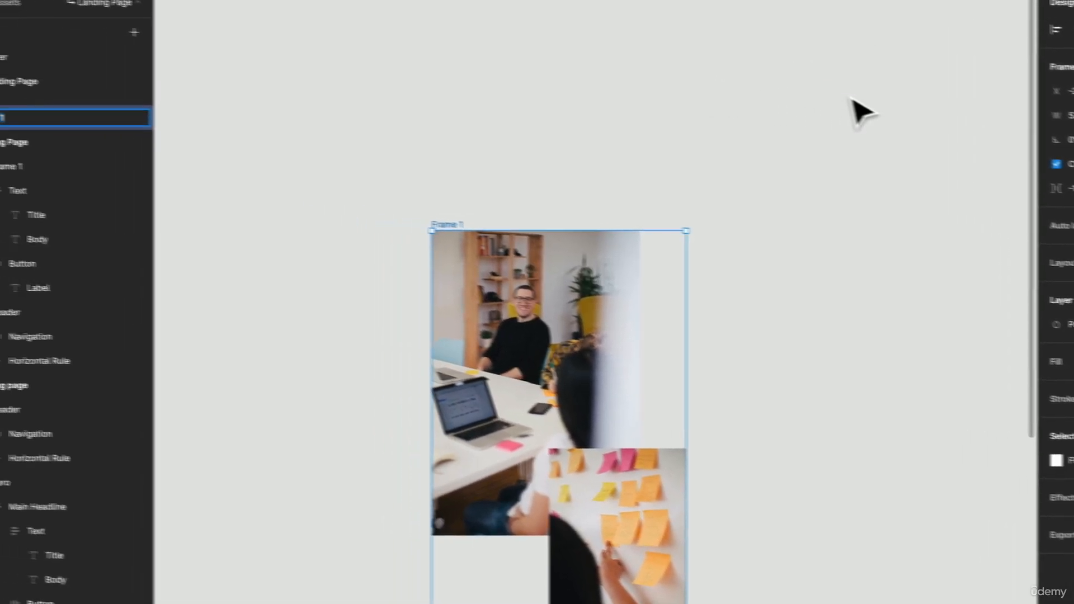
type("Imagery")
key("Return")
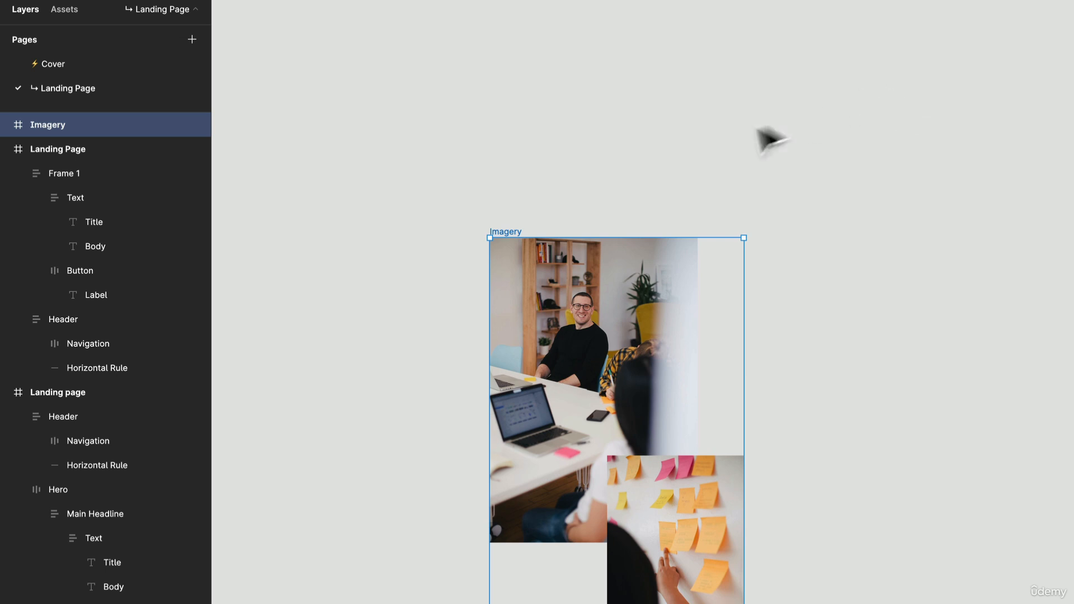
Widen the Large Image frame to 524 × 630 so its right edge lines up with the Small Image's right edge
scroll(727, 190, "down", 5)
scroll(783, 213, "up", 1)
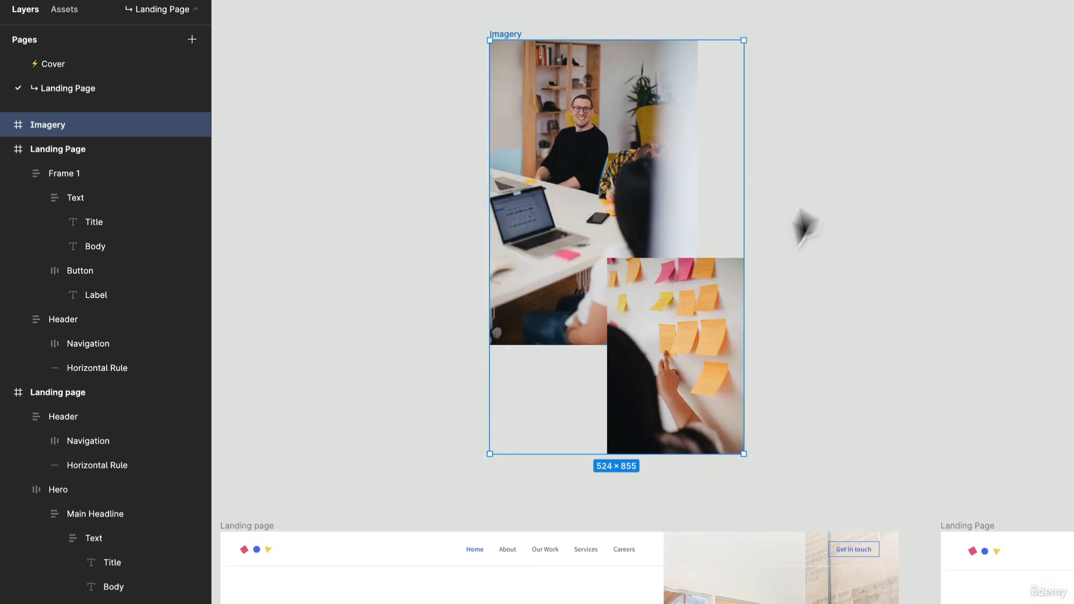
left_click(677, 385)
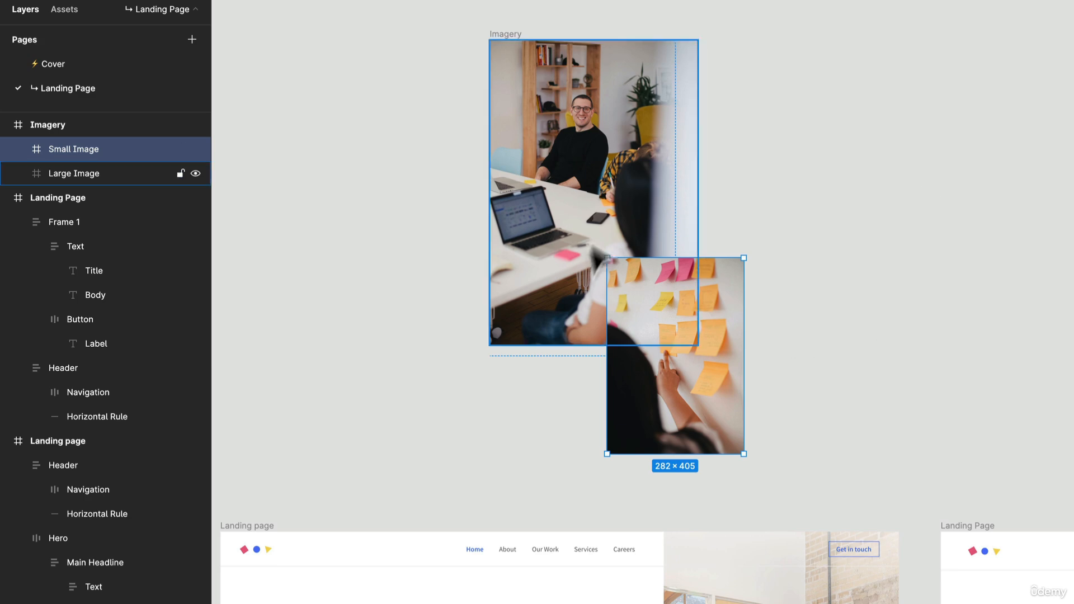
left_click(692, 127)
left_click_drag(698, 127, 742, 138)
scroll(836, 229, "down", 5)
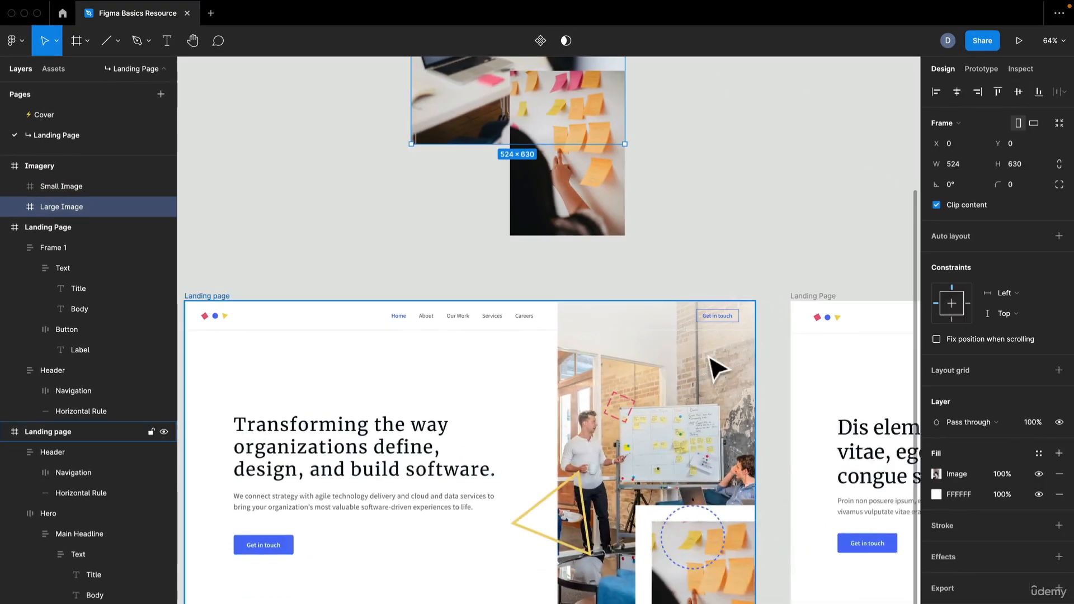
scroll(719, 369, "up", 10)
scroll(695, 367, "down", 5)
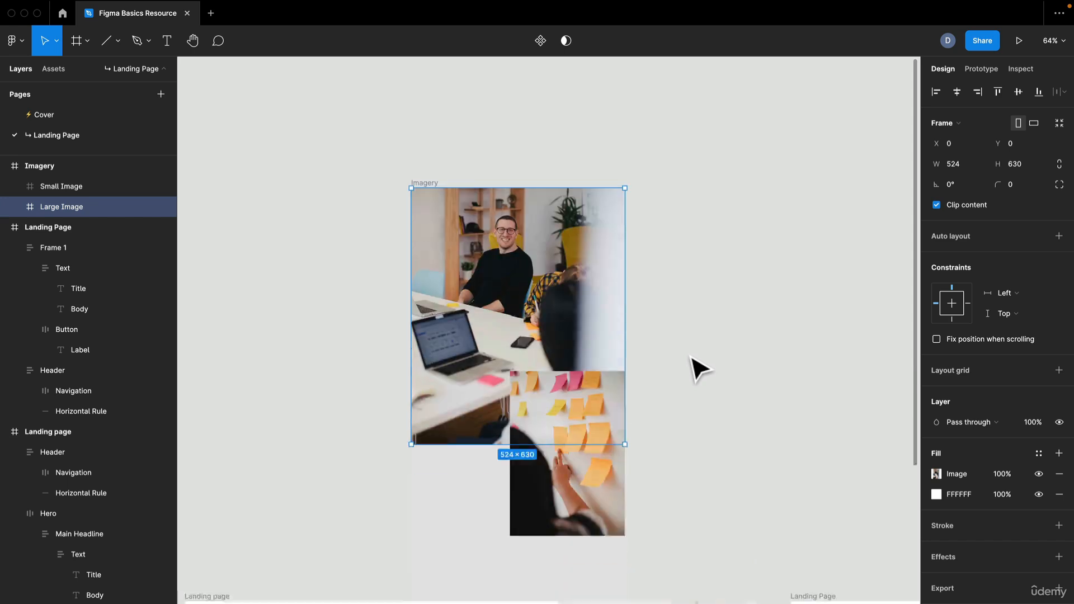
Remove the Small Image's FFFFFF fill and give the frame a white FFFFFF stroke
left_click(576, 386)
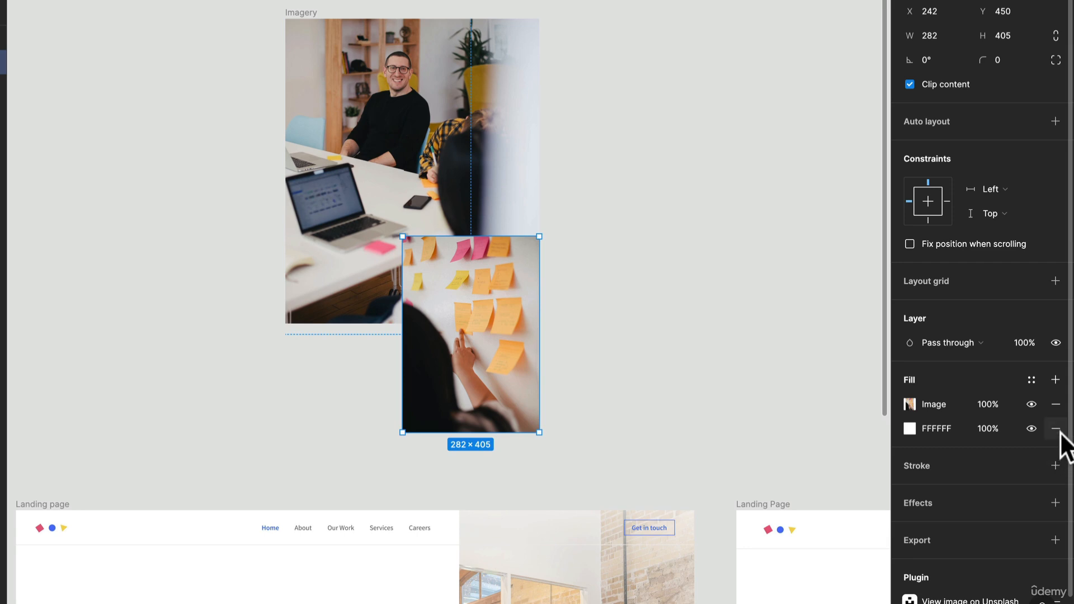
left_click(1055, 429)
left_click(1055, 441)
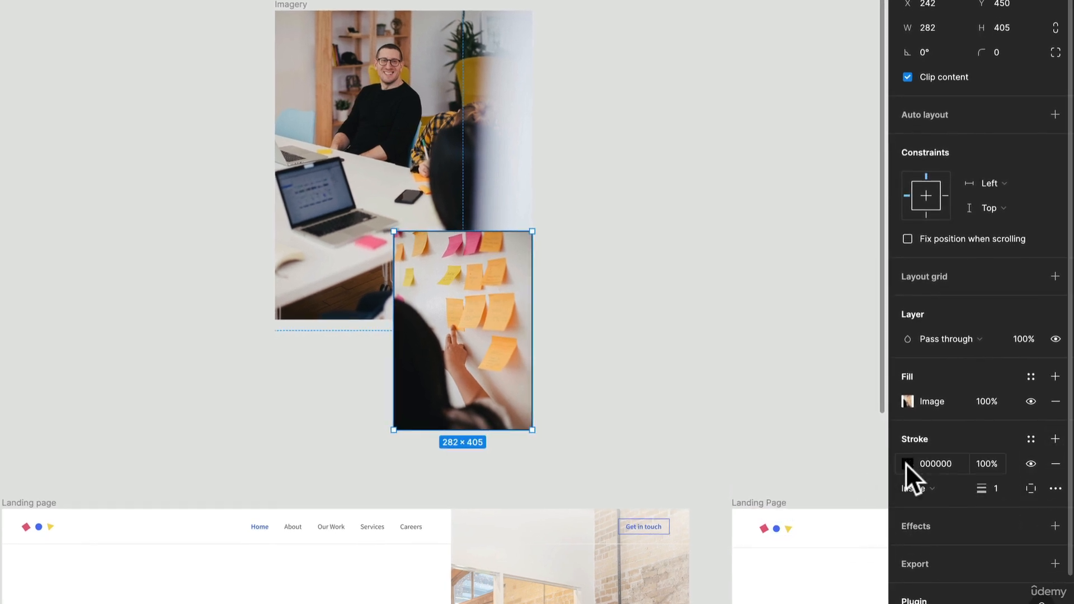
left_click(907, 464)
left_click_drag(815, 432, 678, 229)
Try stroke weights of 10 and 20 on the Small Image, using the reference landing page's white photo border as a guide
scroll(471, 371, "down", 10)
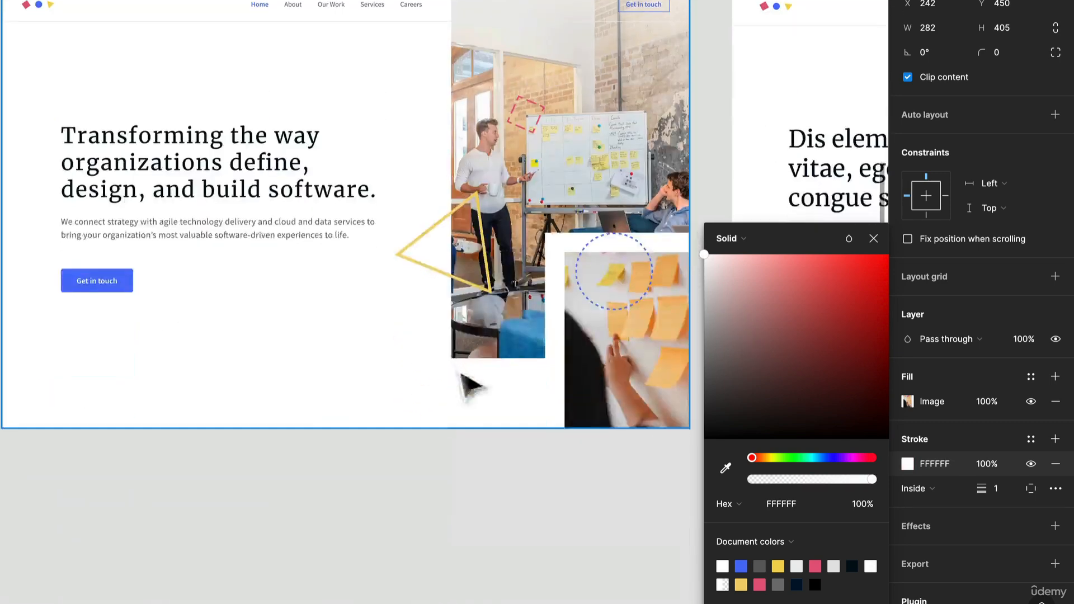
left_click_drag(518, 428, 438, 601)
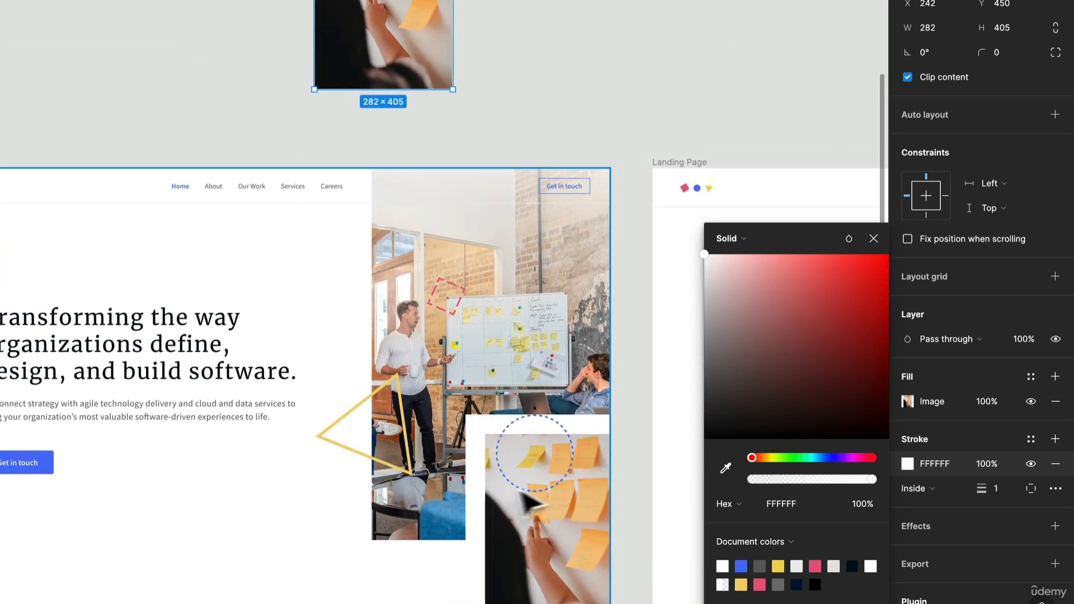
scroll(480, 421, "up", 1)
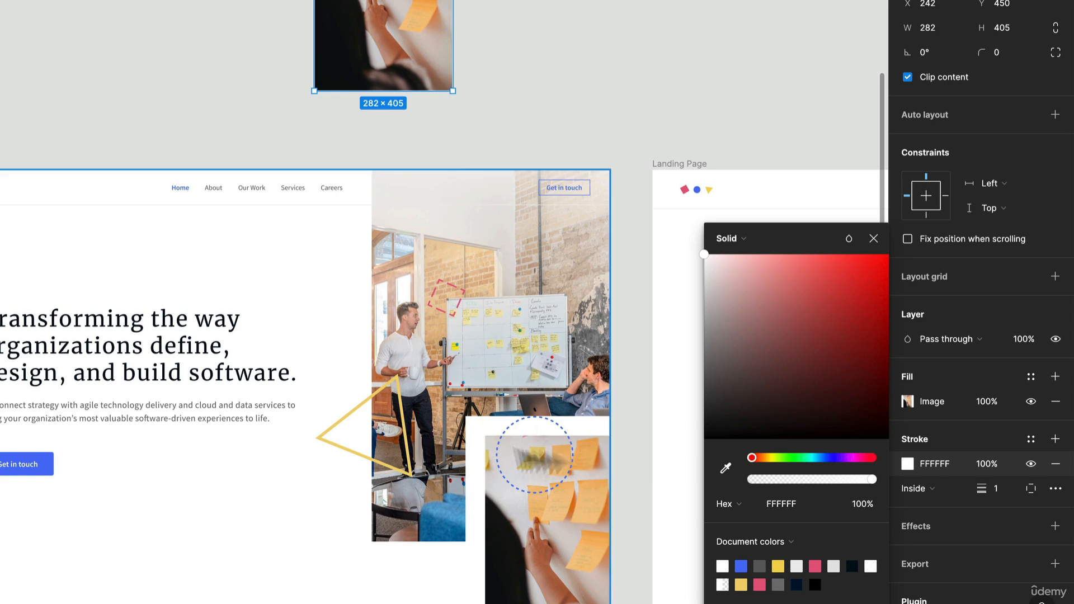
scroll(362, 369, "up", 5)
scroll(300, 81, "up", 5)
scroll(300, 81, "down", 2)
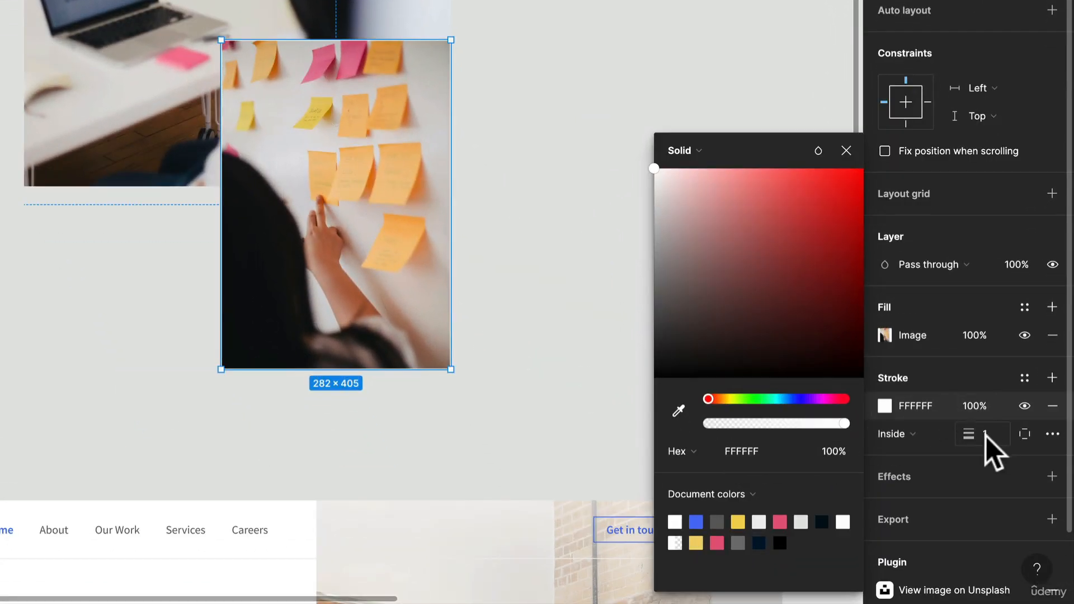
left_click(985, 436)
type("10")
key("Return")
left_click(975, 320)
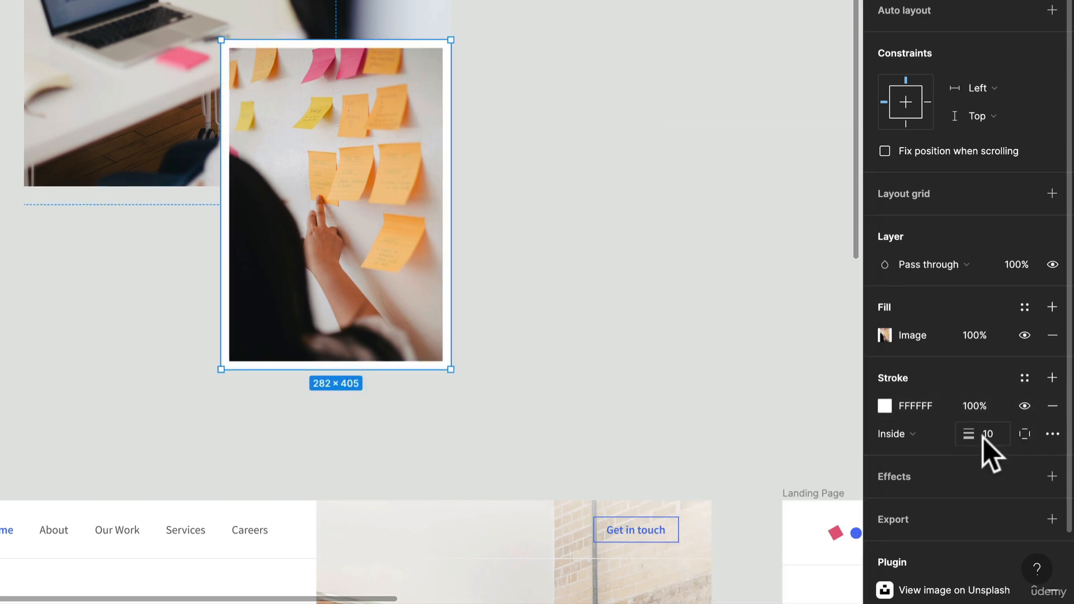
type("20")
key("Return")
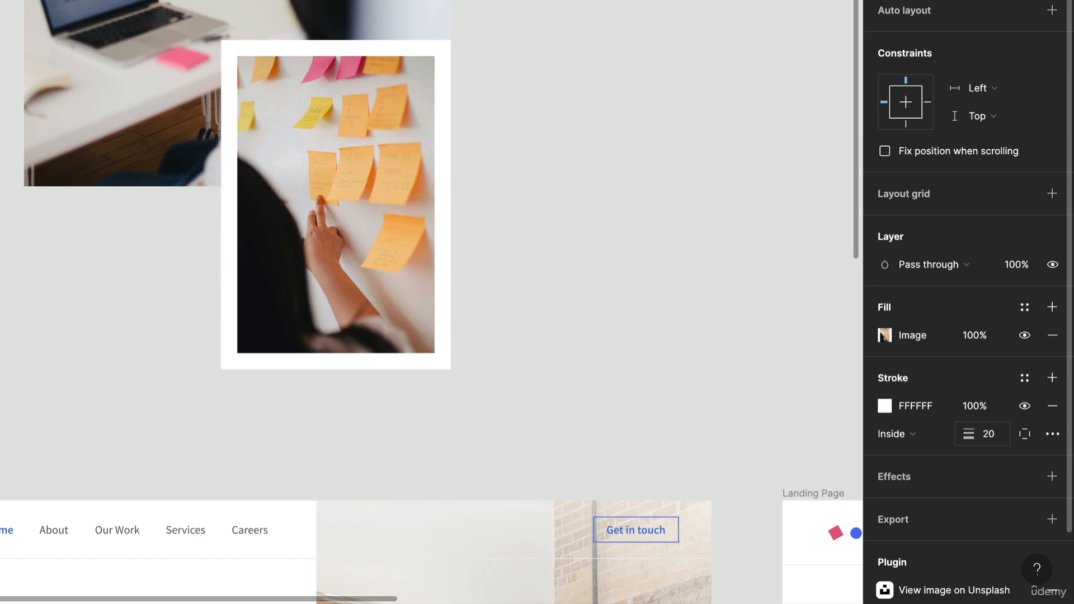
Set the Small Image's stroke weight to 32 and its stroke alignment to Outside
left_click(991, 440)
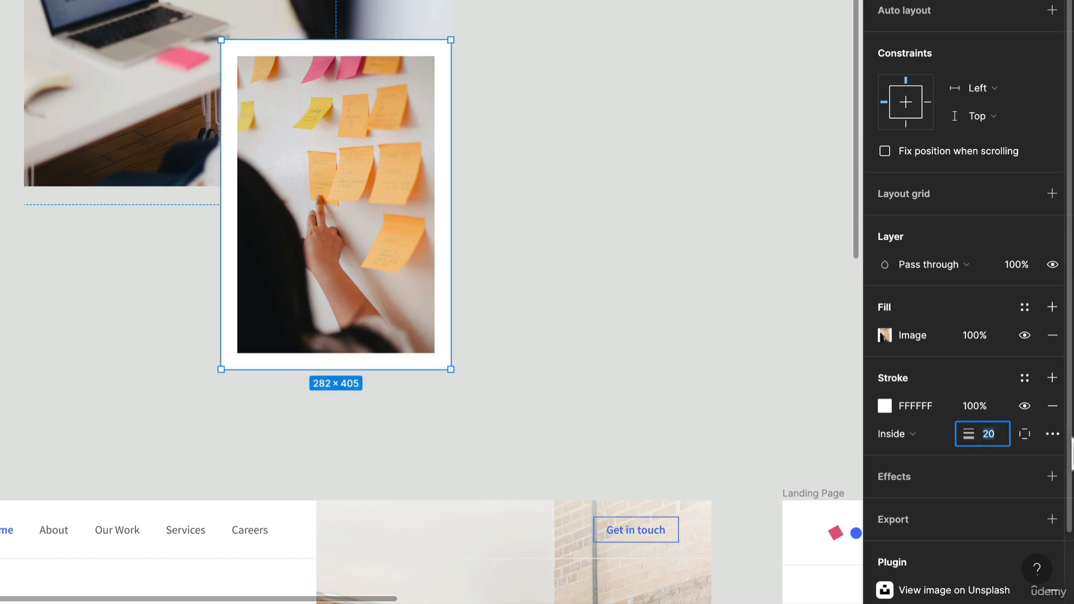
type("32")
key("Return")
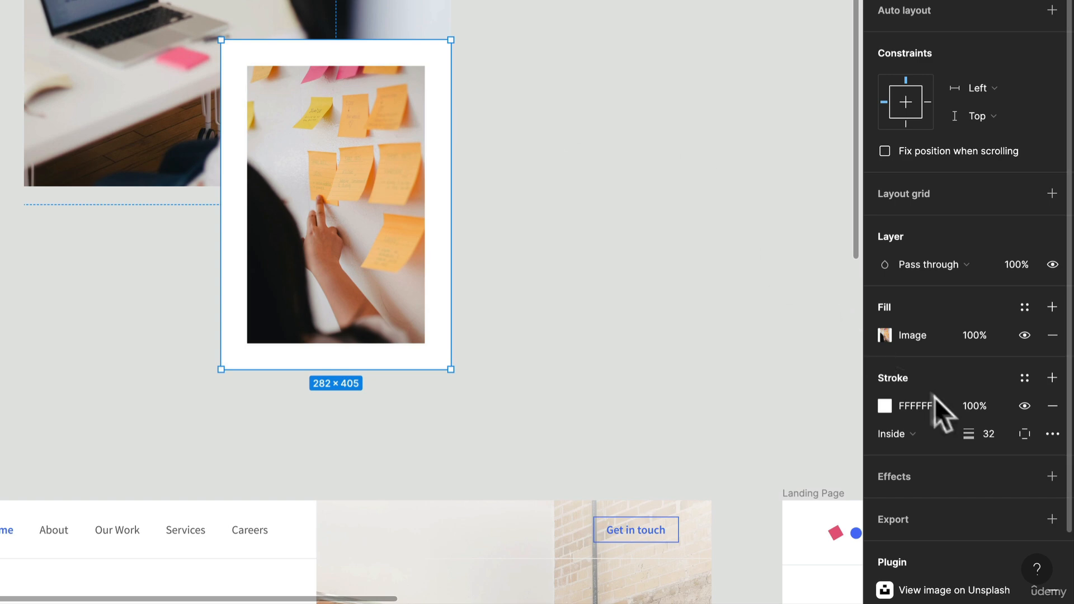
left_click(894, 442)
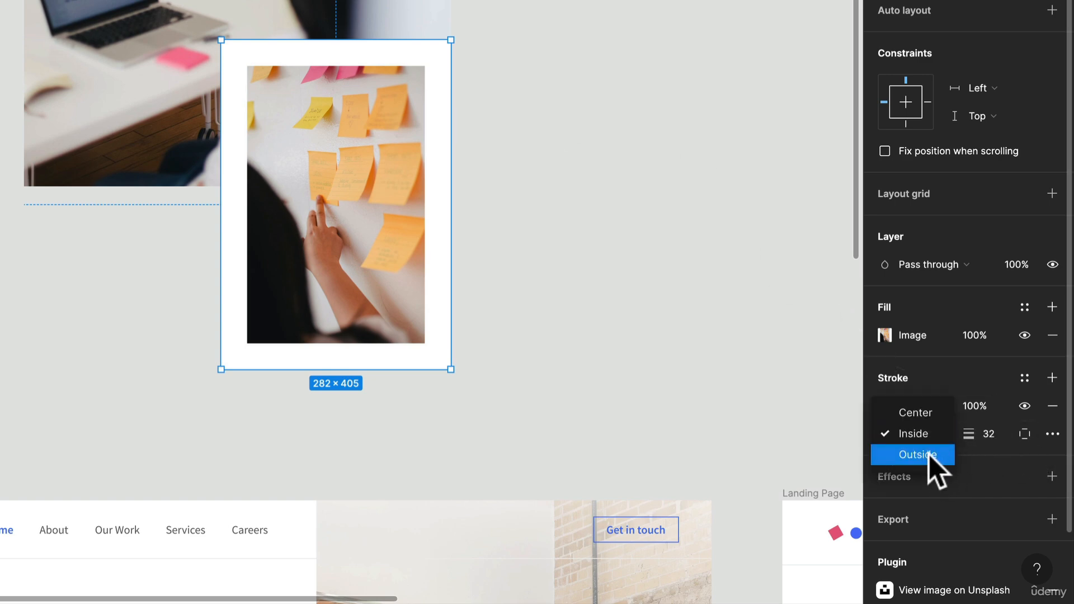
left_click(935, 414)
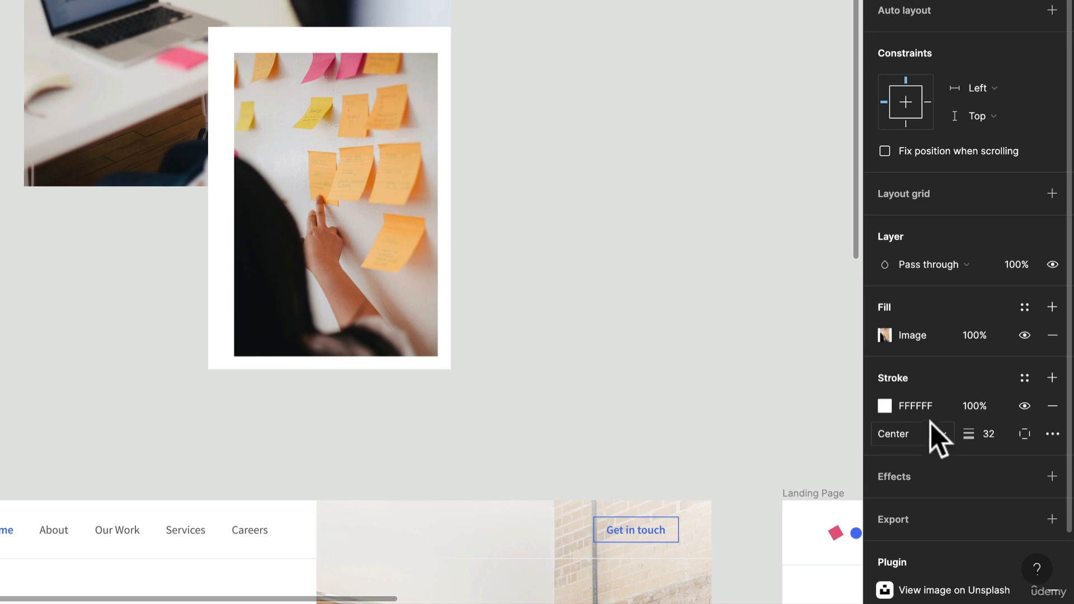
left_click(931, 435)
left_click(927, 473)
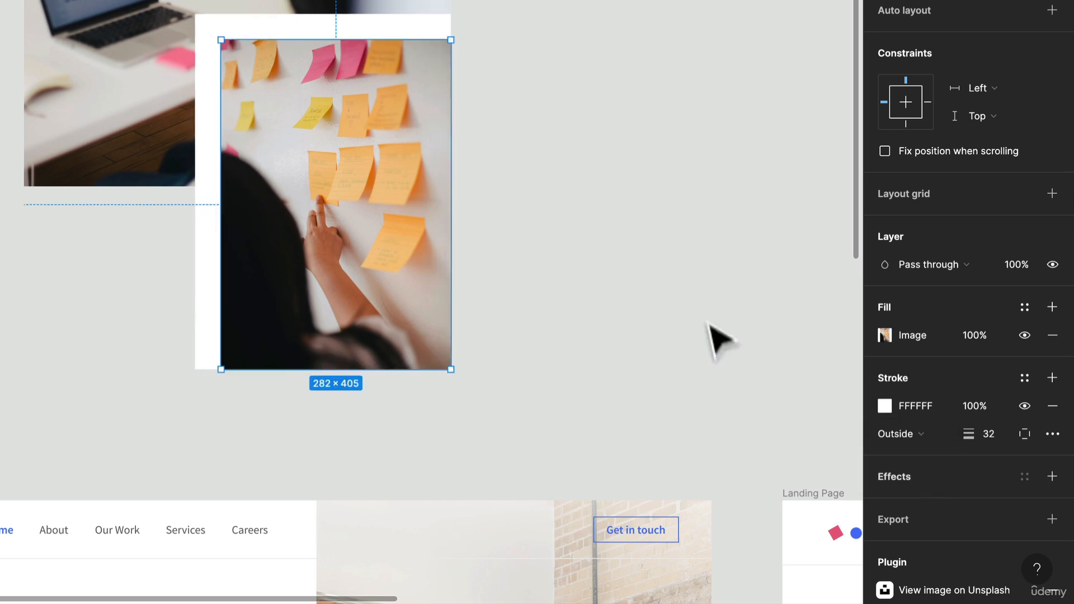
left_click(709, 324)
Move the Imagery frame into the Landing Page frame against its right edge, at about X 876, Y 138
scroll(660, 315, "down", 5)
left_click_drag(659, 351, 650, 349)
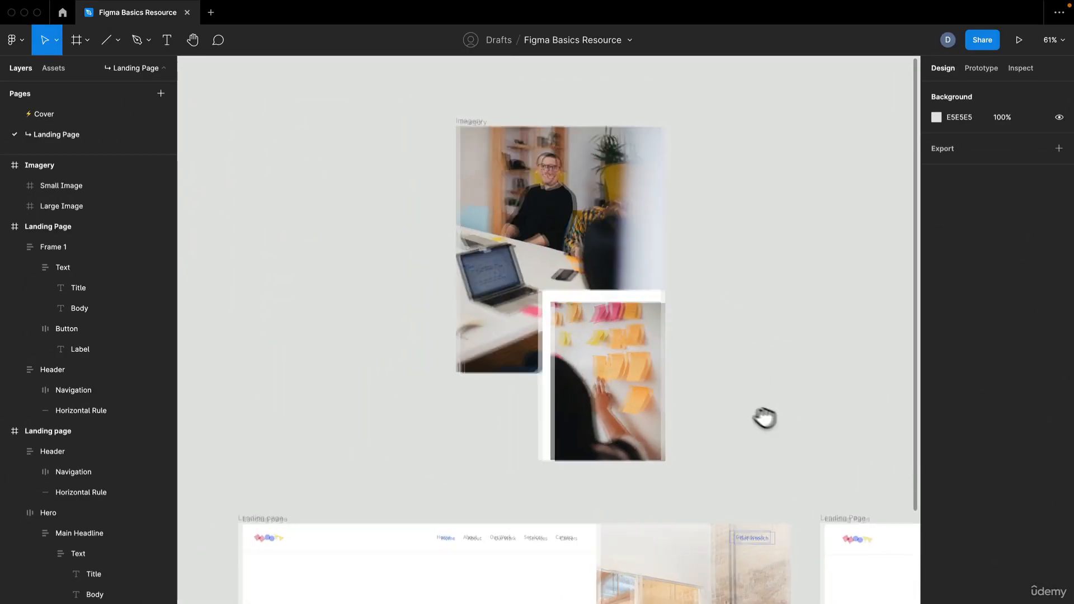
left_click_drag(763, 417, 700, 380)
left_click(405, 85)
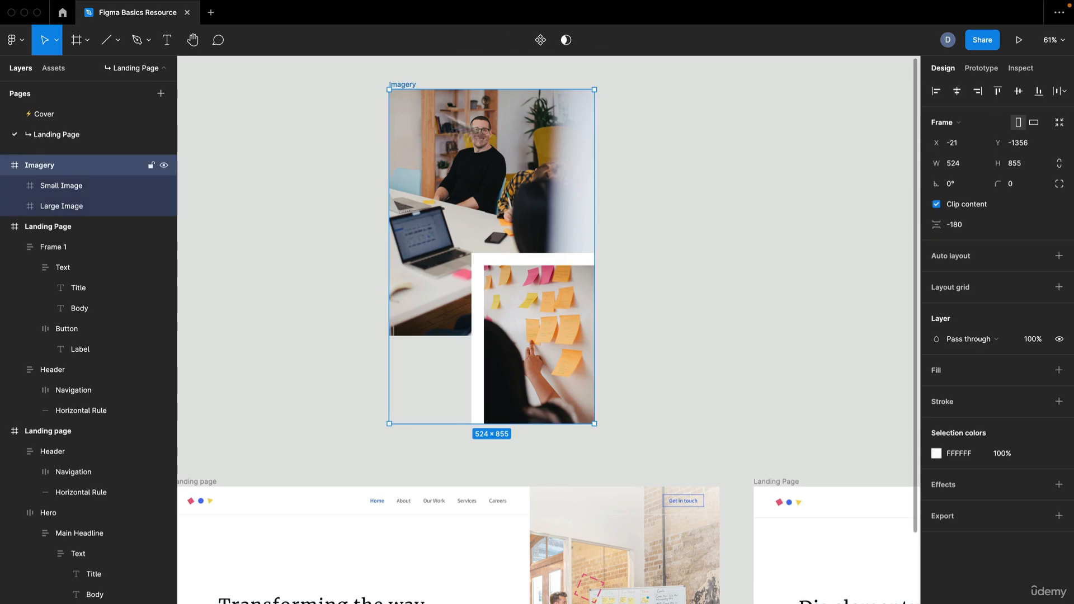
scroll(608, 272, "down", 2)
left_click_drag(642, 316, 602, 292)
scroll(598, 290, "down", 3)
left_click_drag(687, 297, 531, 288)
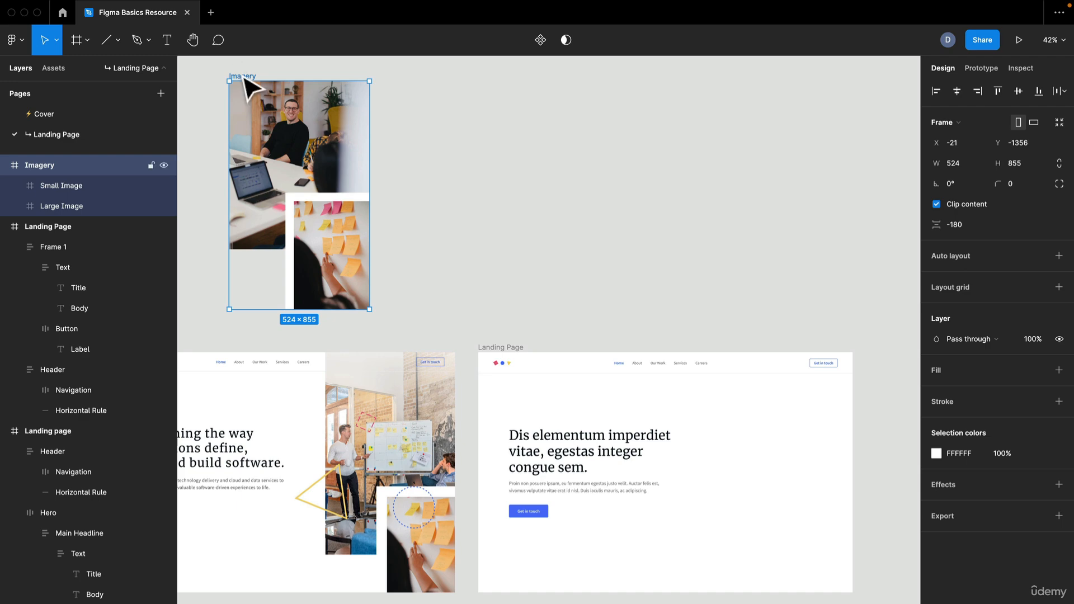
left_click_drag(246, 87, 736, 398)
Move the Imagery frame up to Y 80 so it sits directly below the Landing Page header
scroll(822, 455, "up", 5)
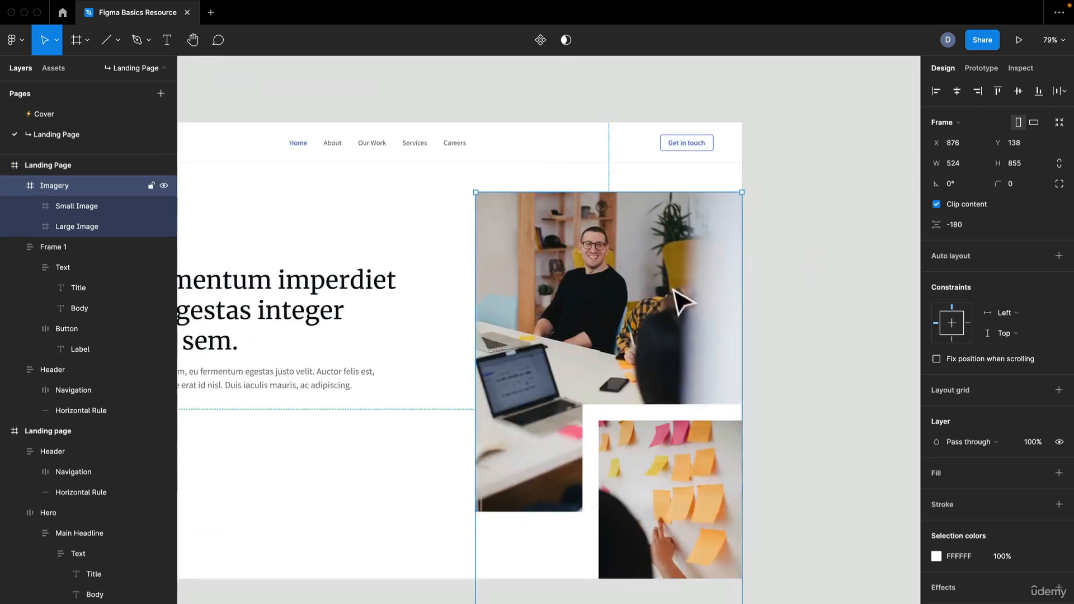
scroll(567, 291, "up", 1)
mouse_move(585, 310)
left_mouse_down()
mouse_move(581, 284)
mouse_move(570, 307)
left_mouse_up()
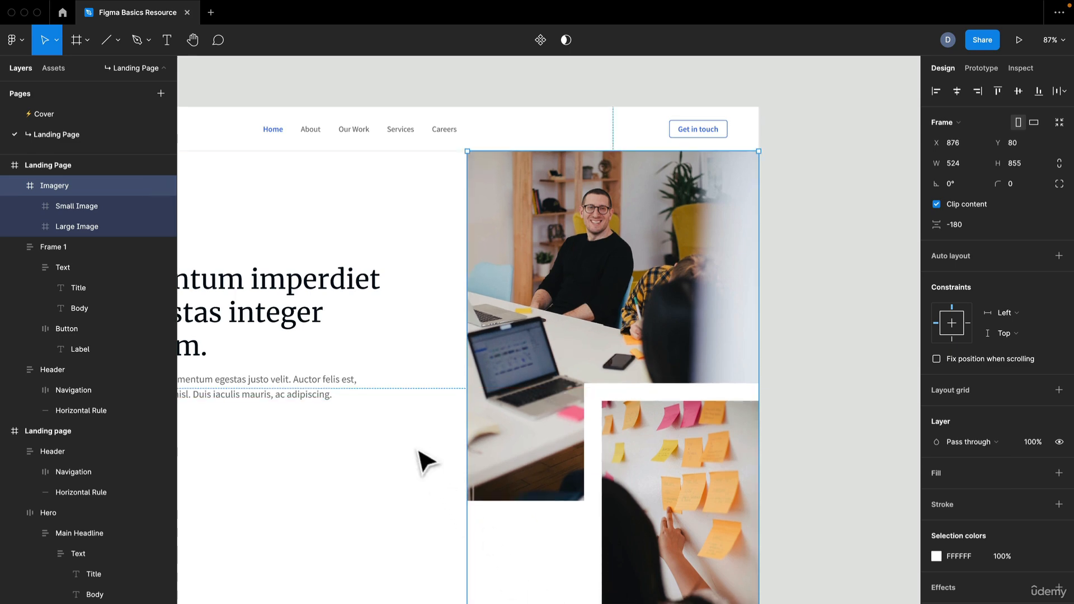
scroll(511, 403, "down", 1)
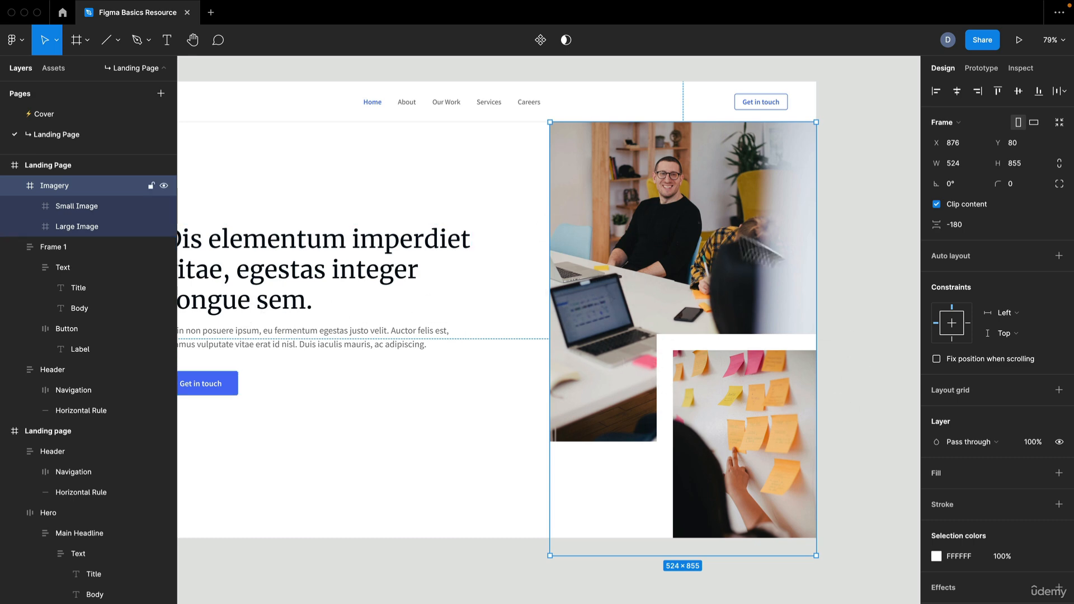
left_click(898, 400)
scroll(894, 398, "down", 3)
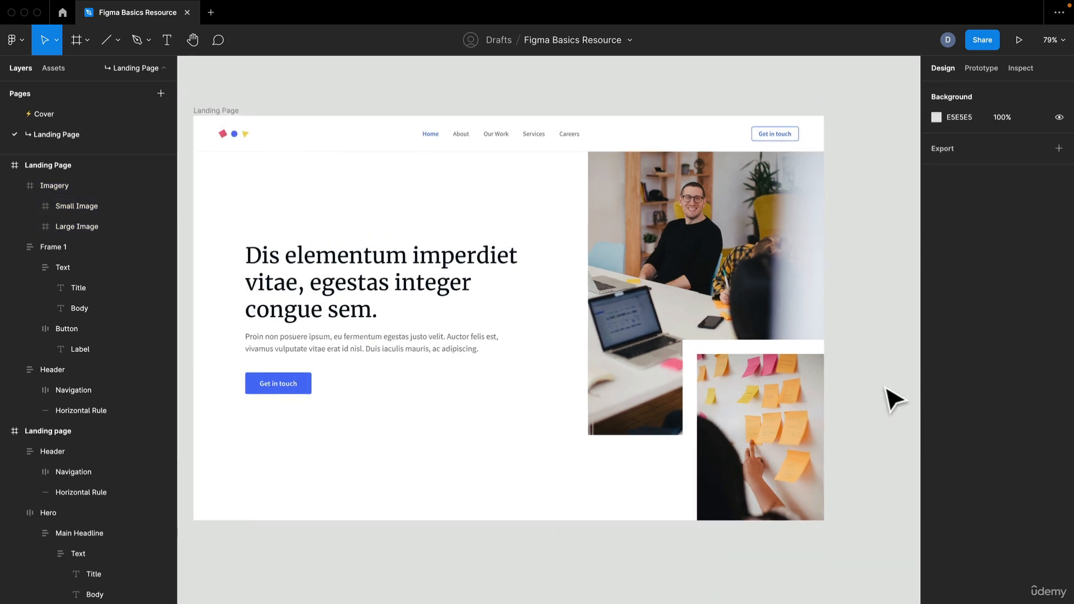
left_click_drag(539, 502, 543, 544)
Move the whole Imagery frame up over the header until it is flush with the Landing Page's top edge
double_click(714, 277)
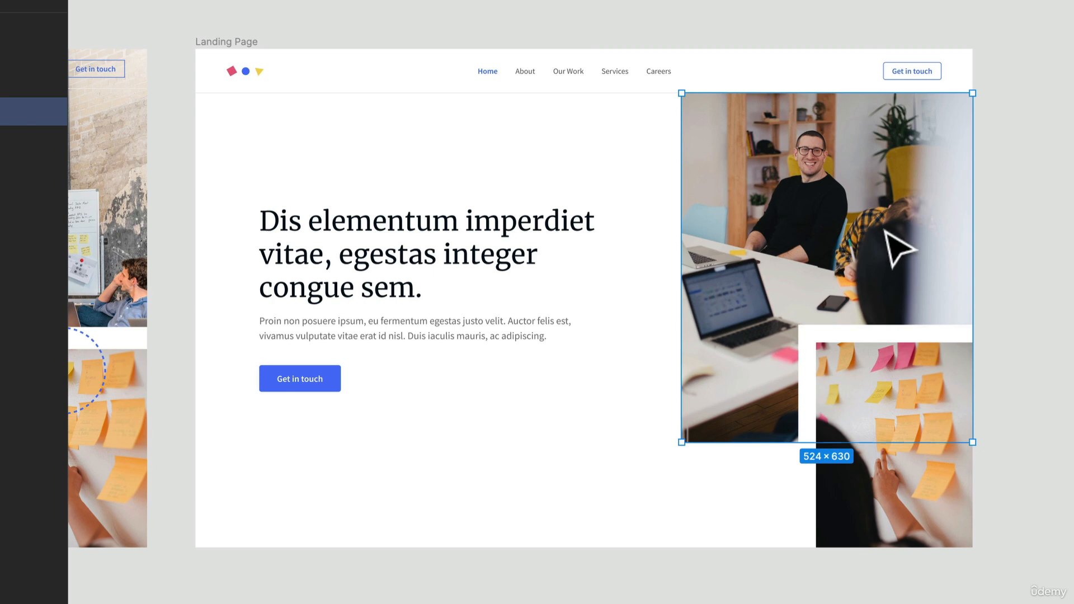
left_click_drag(885, 234, 886, 220)
left_click(1021, 289)
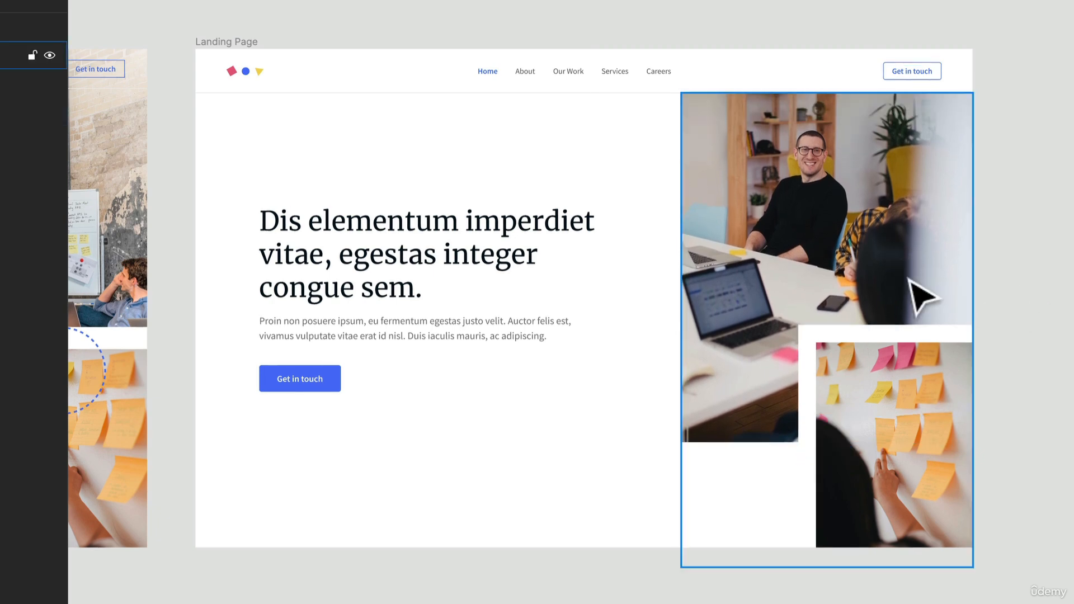
left_click(907, 278)
left_click_drag(859, 340, 857, 298)
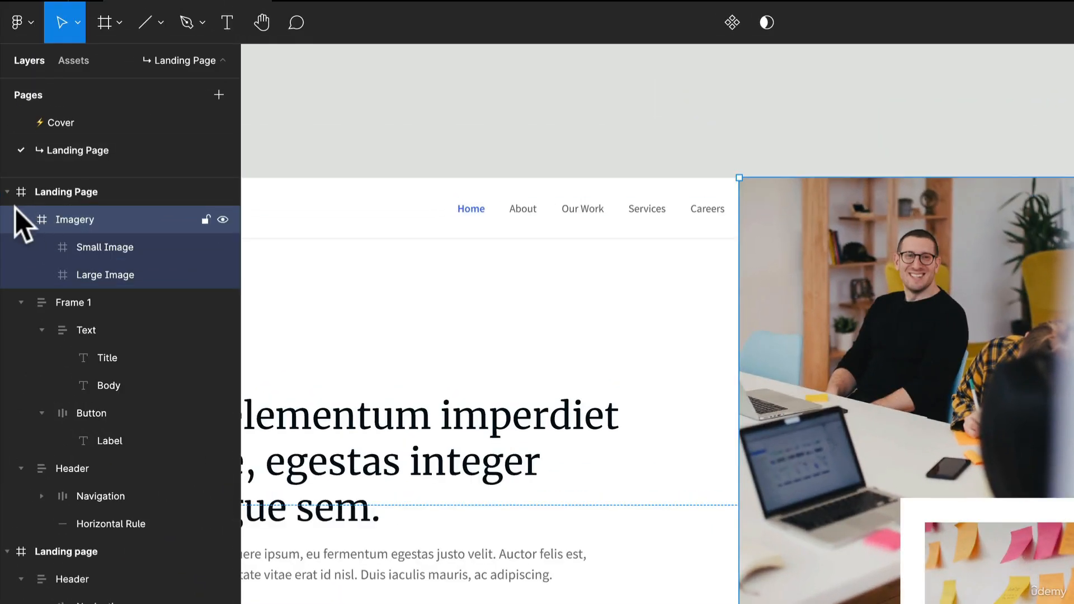
Rename the Frame 1 layer in the Landing Page frame to "Text"
left_click(20, 219)
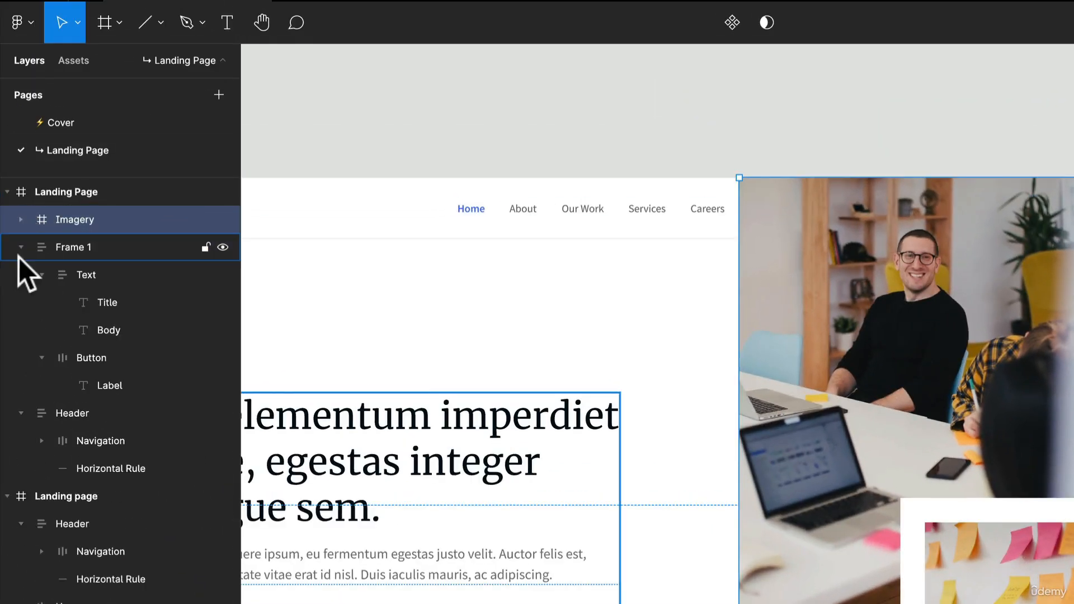
left_click(21, 247)
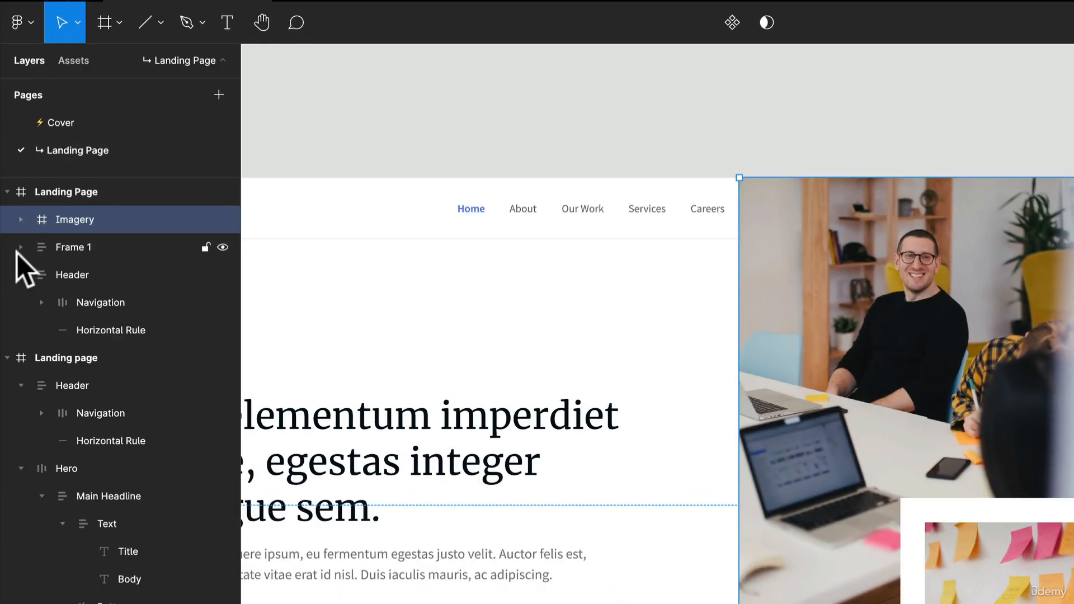
left_click(76, 250)
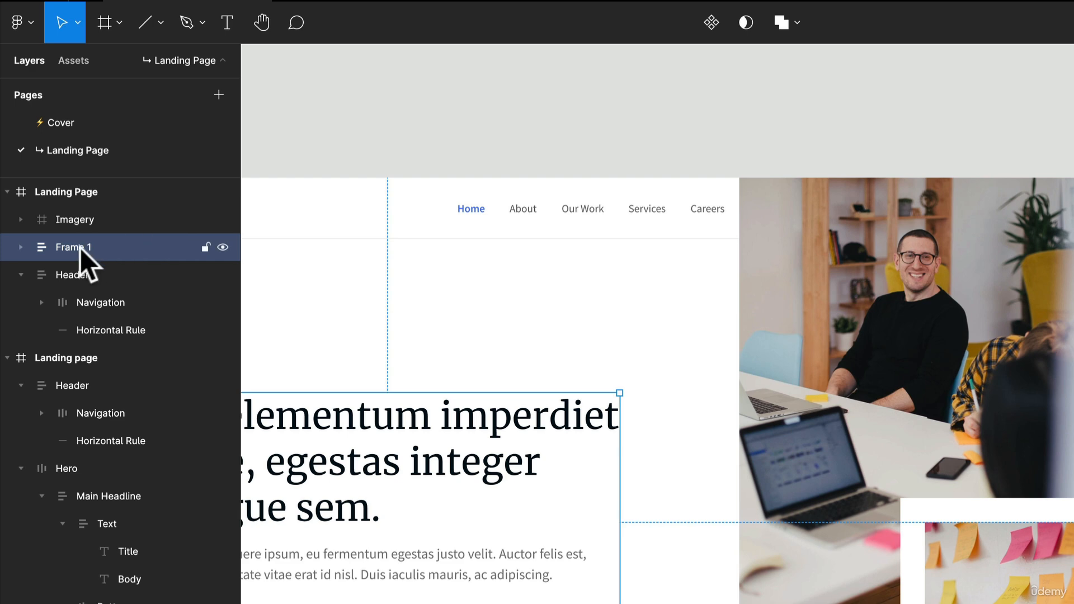
double_click(80, 247)
type("Text")
key("Return")
Move the Header layer to the top of the Landing Page frame's layer order, above Imagery and Text
left_click(72, 274)
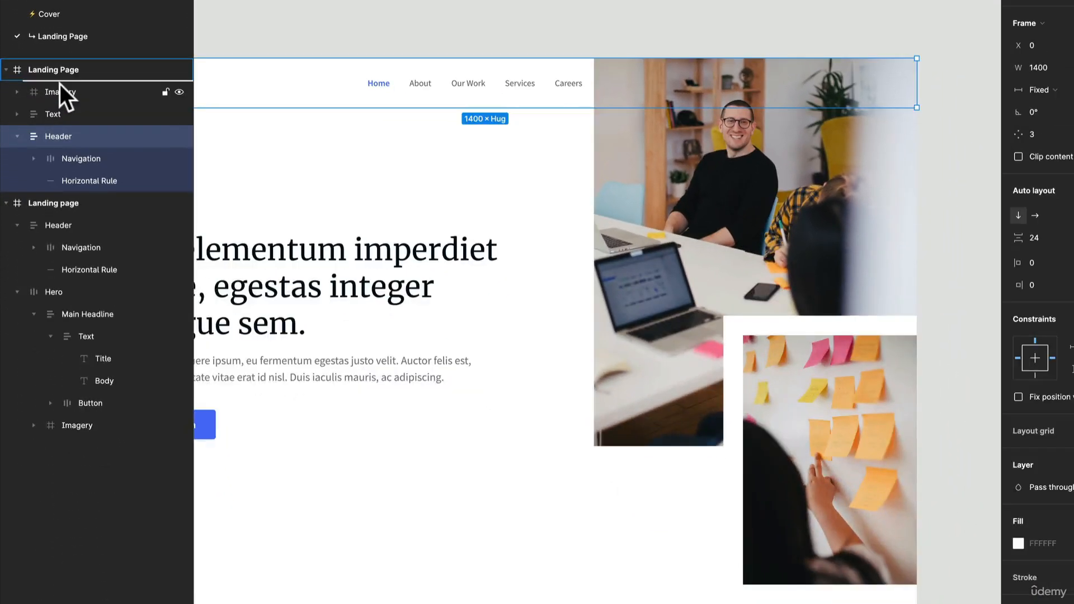
left_click_drag(59, 83, 59, 84)
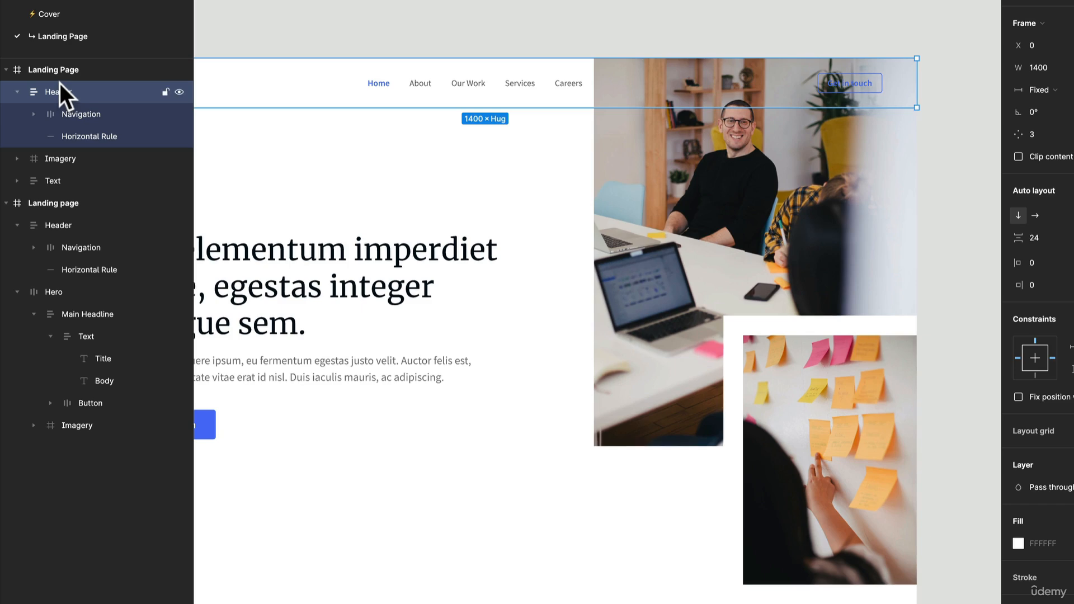
Bring the Imagery frame to the front of the Landing Page frame, then send it one level back behind the Header
left_click(657, 204)
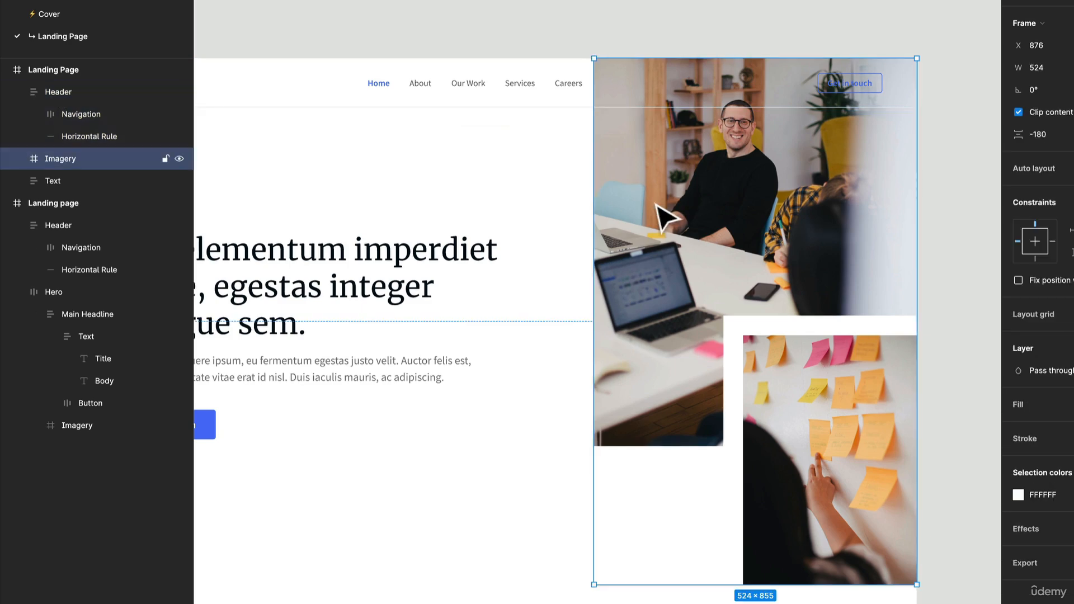
right_click(716, 167)
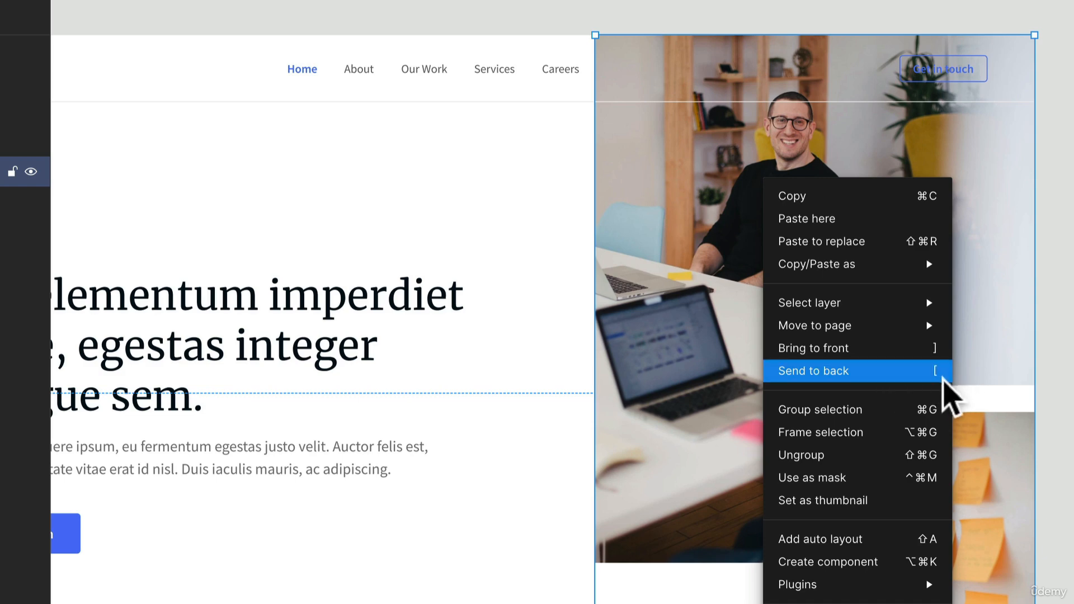
left_click(940, 350)
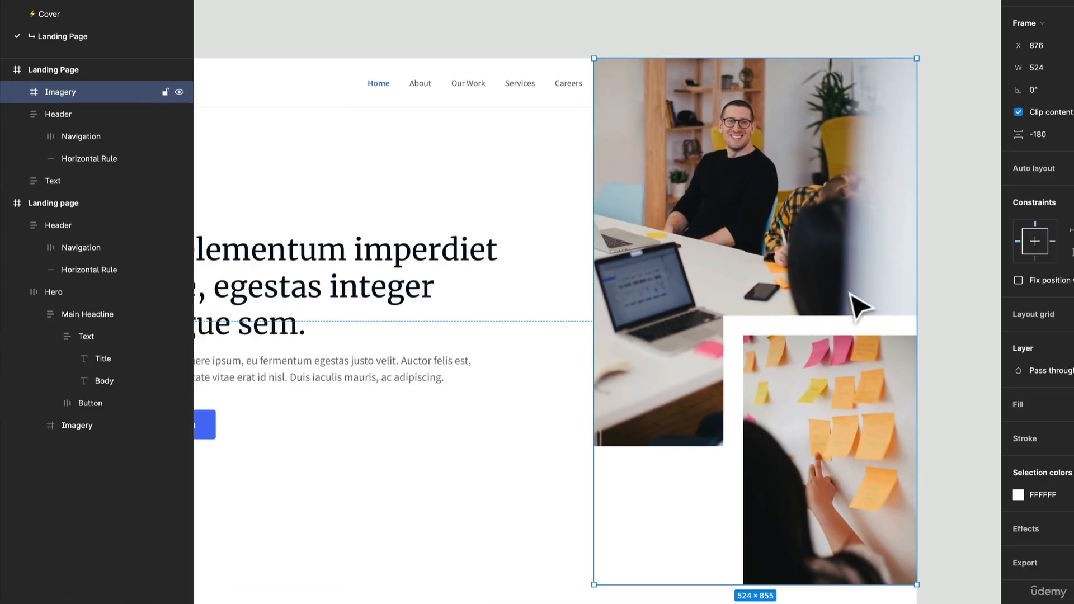
key("ctrl+bracketleft")
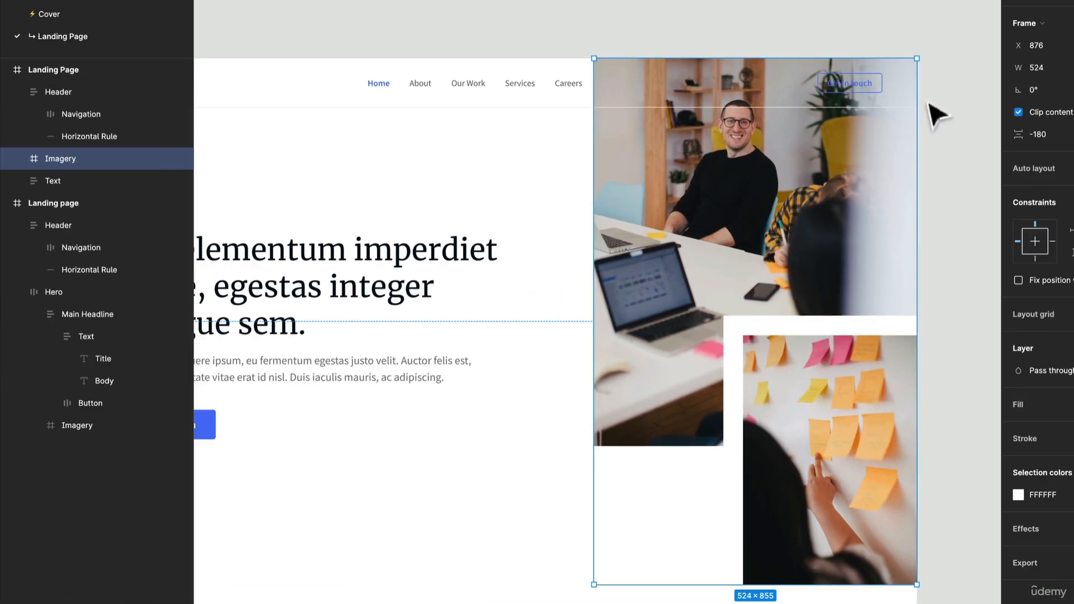
Narrow the Imagery frame from its left side to a width of 476, keeping its right edge on the Landing Page edge
scroll(880, 173, "down", 3)
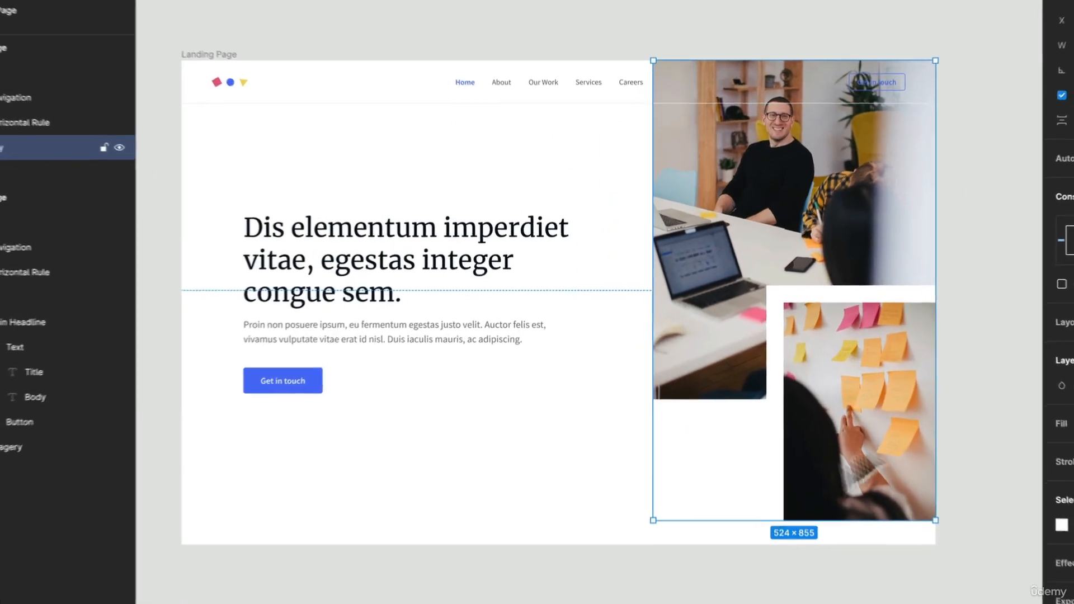
scroll(983, 81, "up", 3)
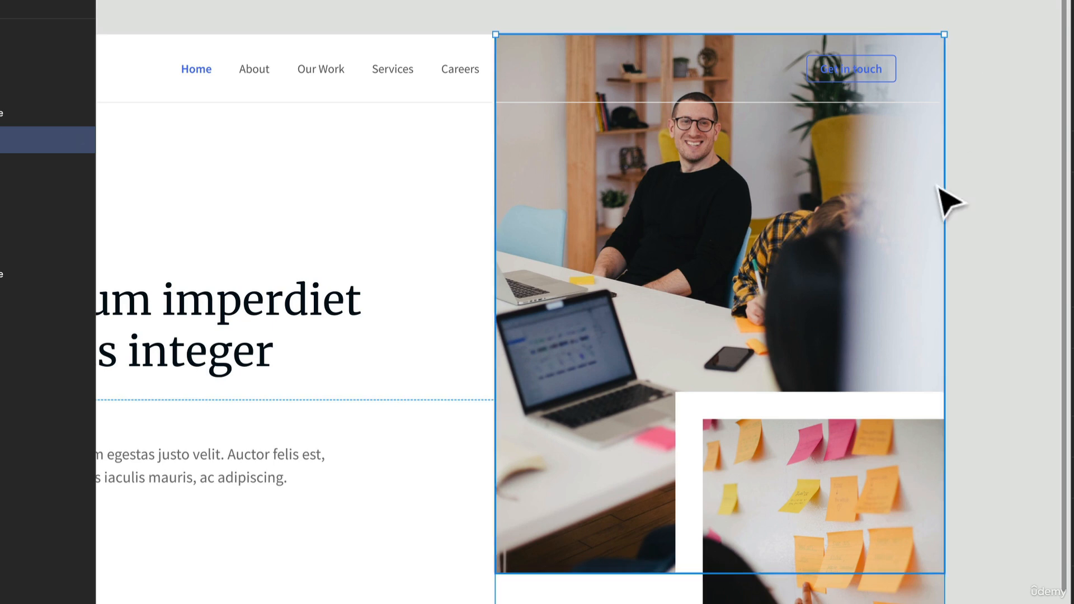
scroll(940, 193, "down", 3)
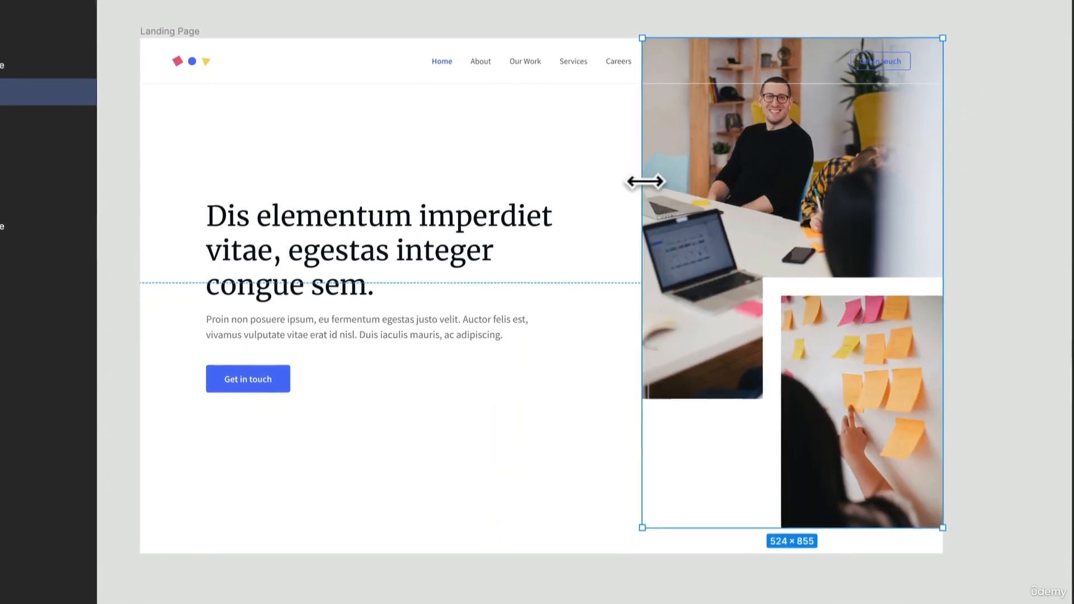
left_click_drag(643, 212, 668, 215)
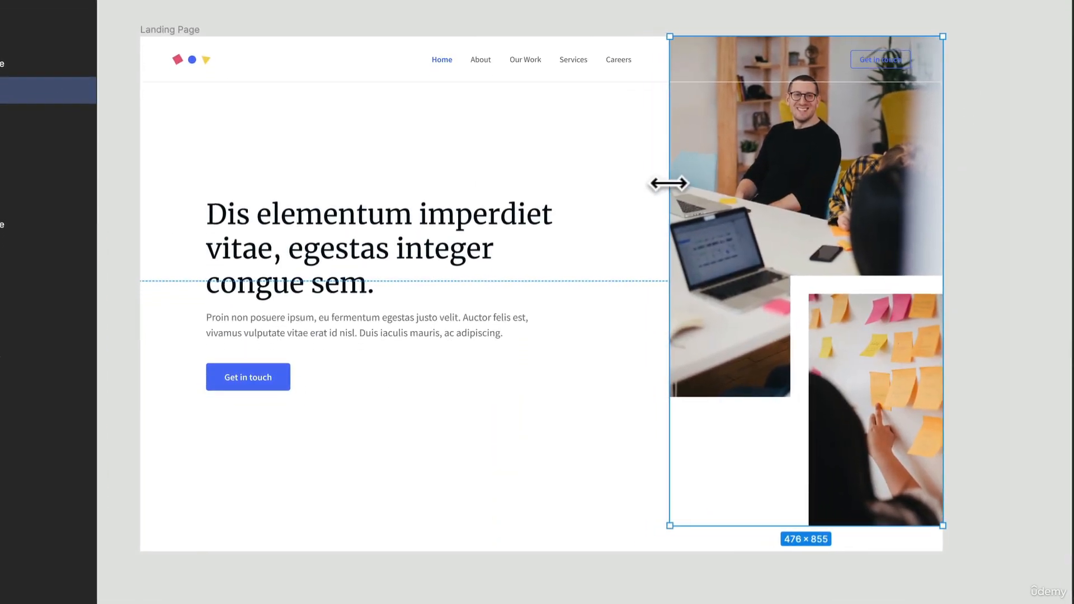
Narrow the Large Image to 476 wide and the Small Image to 234 wide so both end at the Imagery frame's right edge
left_click(817, 196)
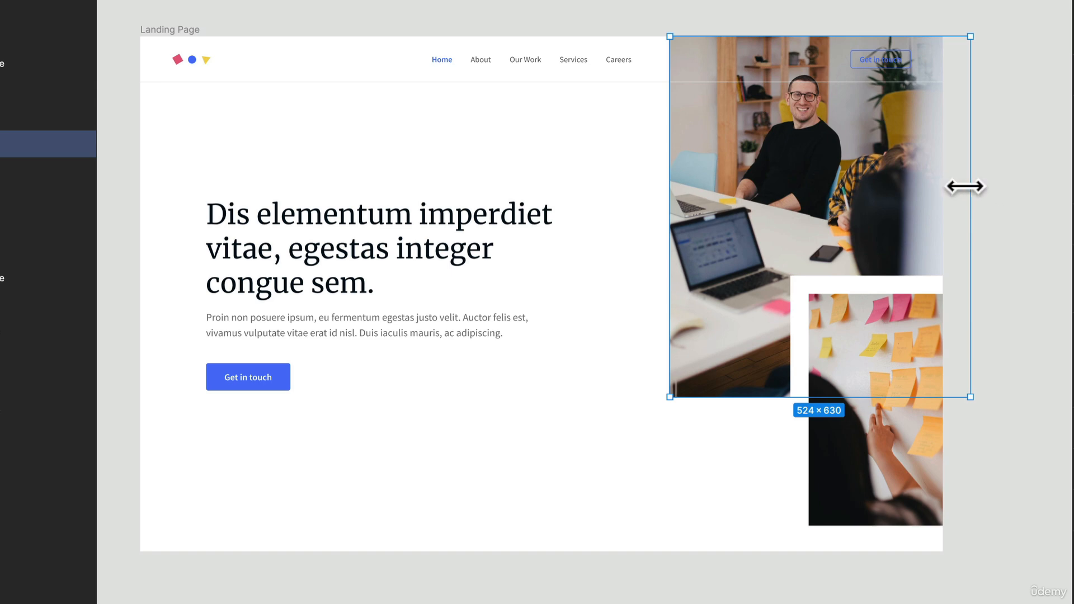
left_click_drag(964, 186, 942, 177)
left_click(873, 428)
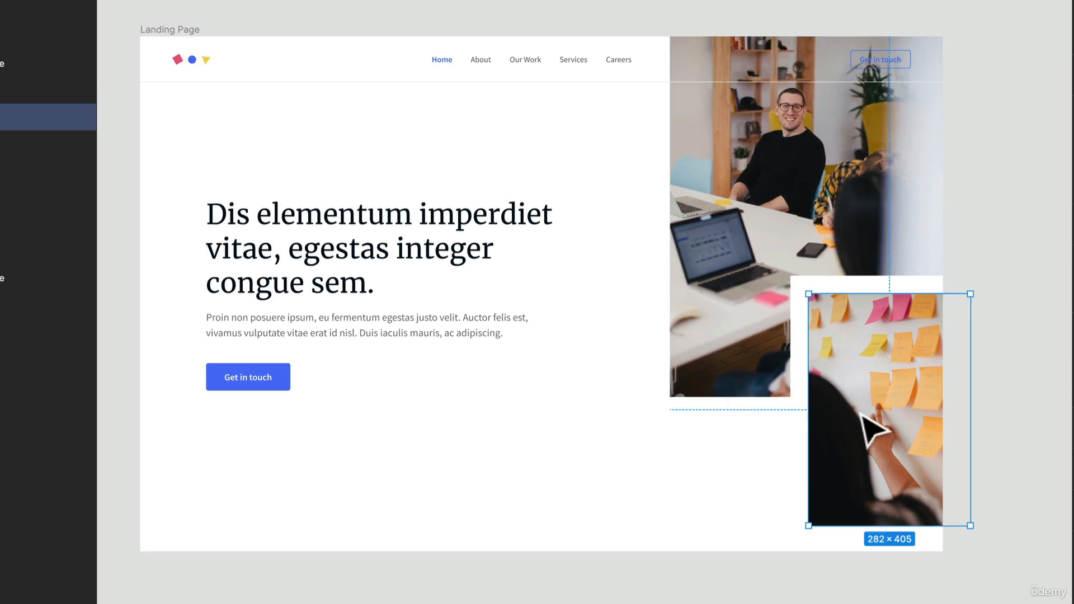
left_click_drag(970, 397, 946, 395)
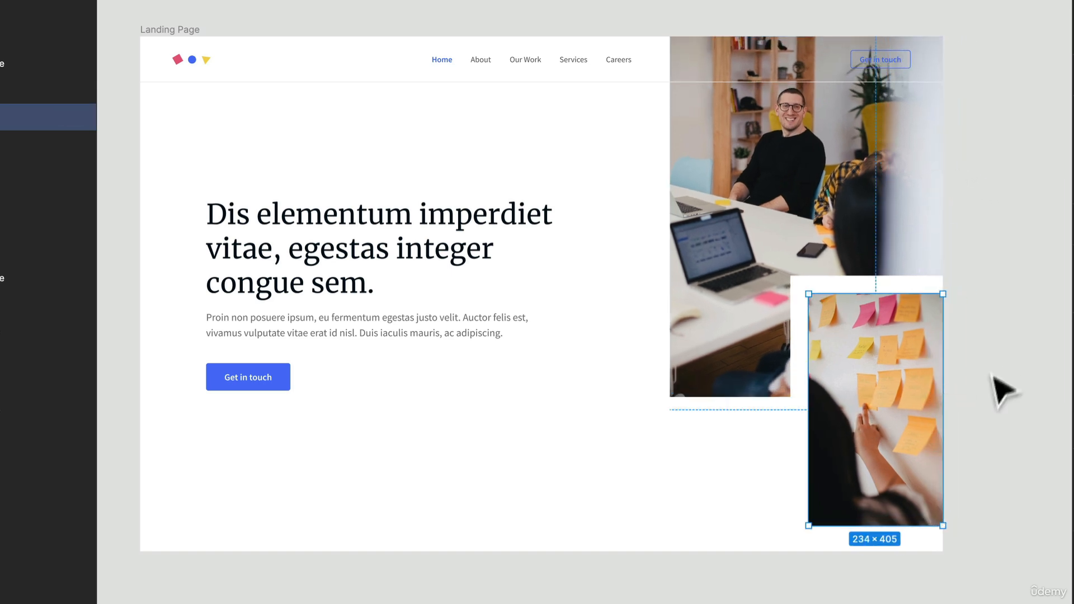
left_click(991, 358)
Remove the white FFFFFF fill beneath the photo from the Large Image
scroll(981, 329, "up", 6)
scroll(981, 329, "down", 4)
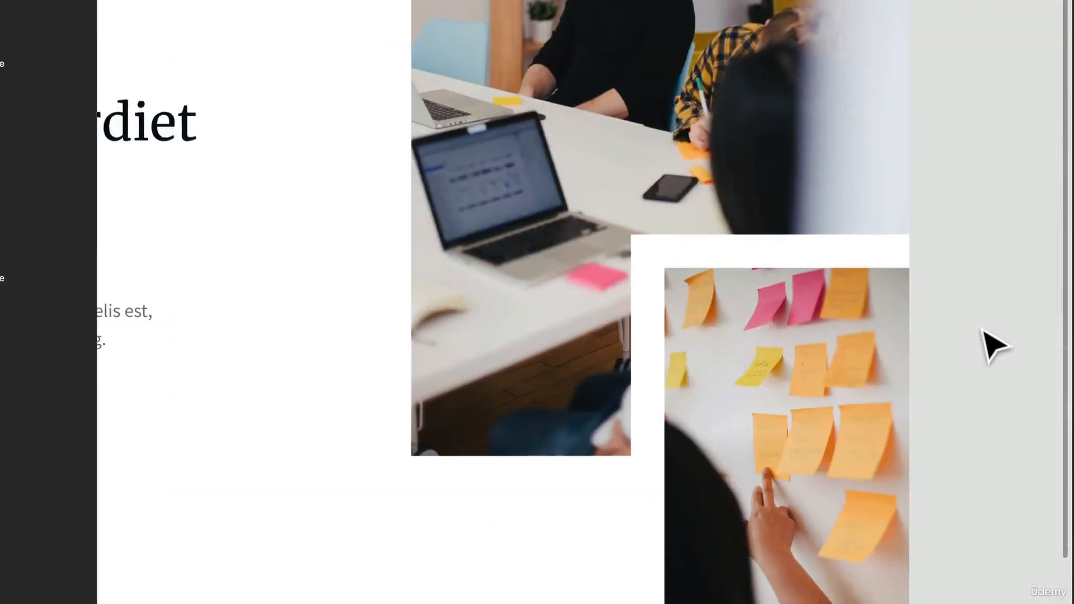
scroll(947, 120, "up", 5)
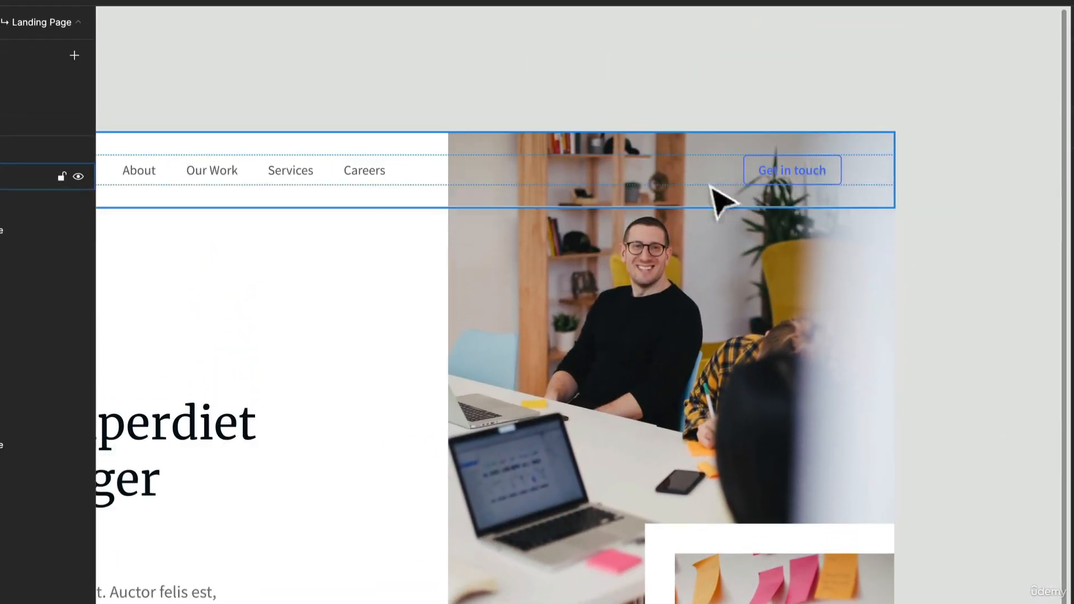
left_click(657, 288)
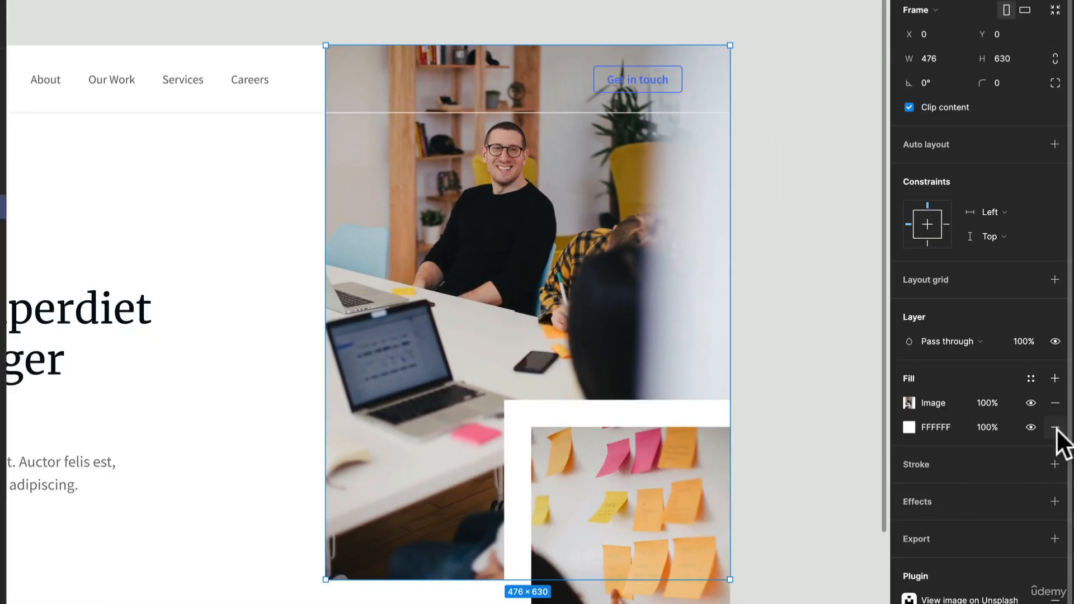
left_click(1055, 428)
Add a 000000 fill at 100% opacity over the Large Image's photo and change it to a linear gradient
left_click(1055, 378)
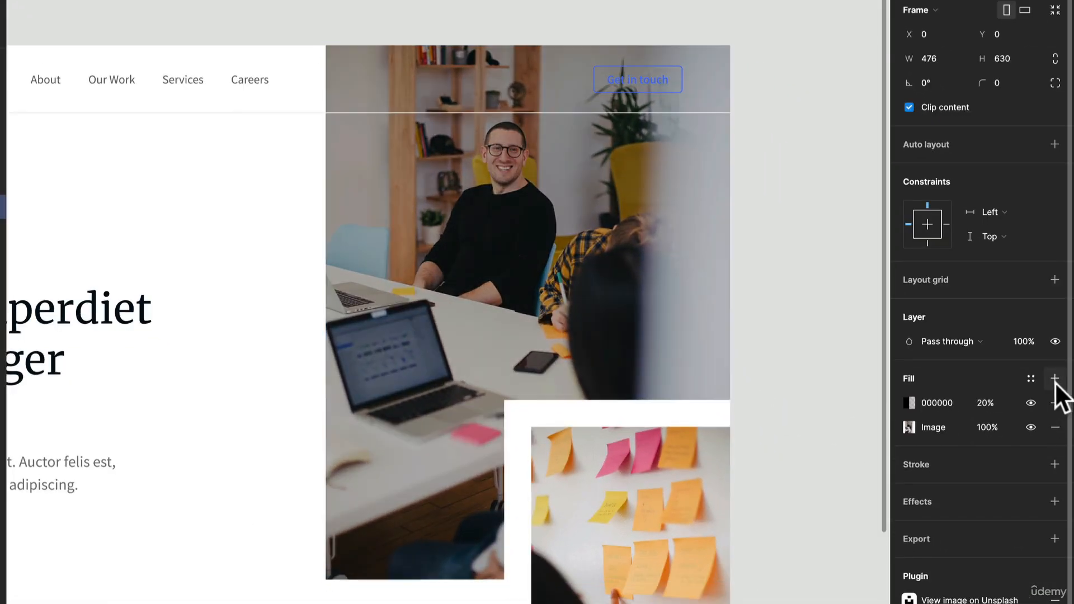
left_click(982, 404)
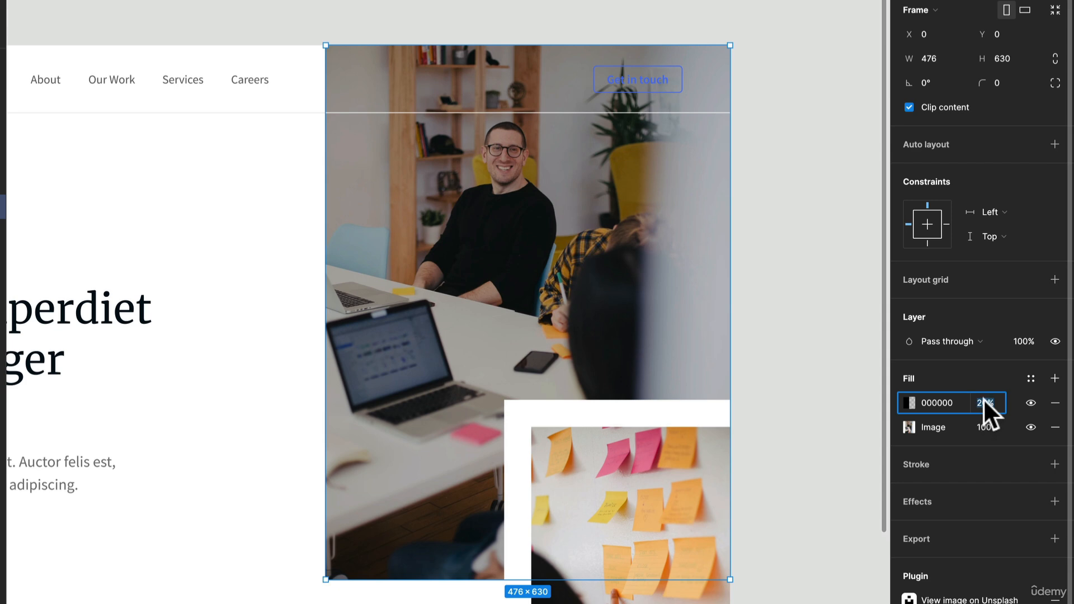
type("100")
key("Return")
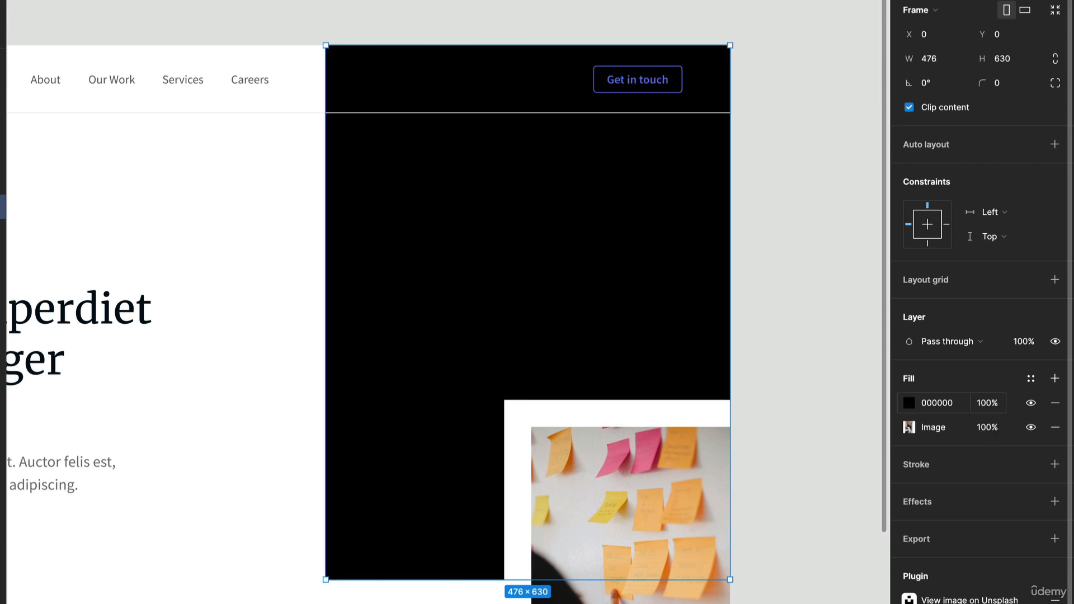
left_click(908, 397)
left_click(748, 261)
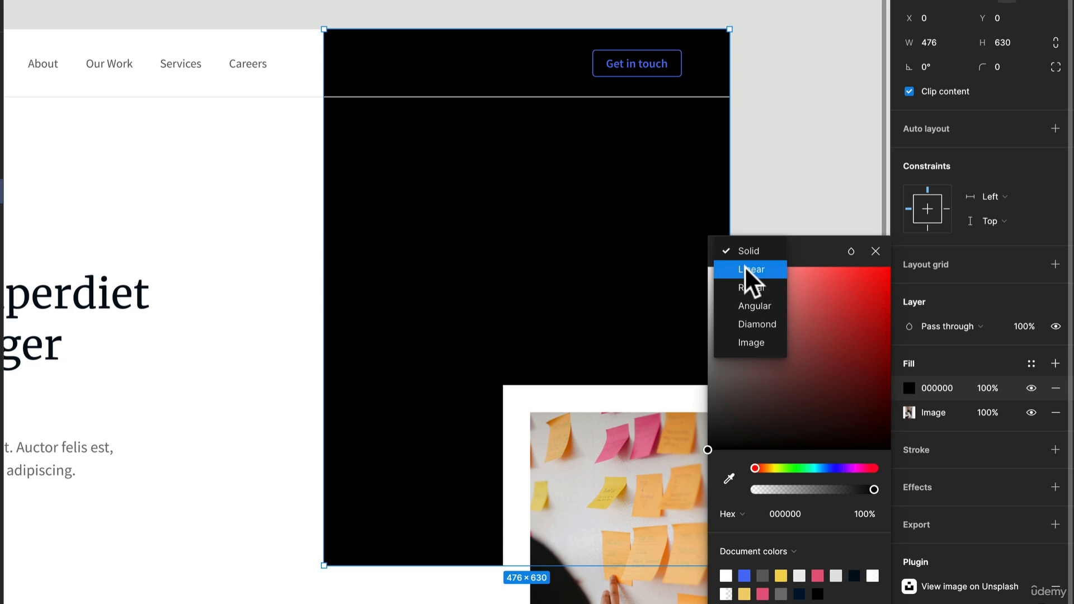
left_click(773, 270)
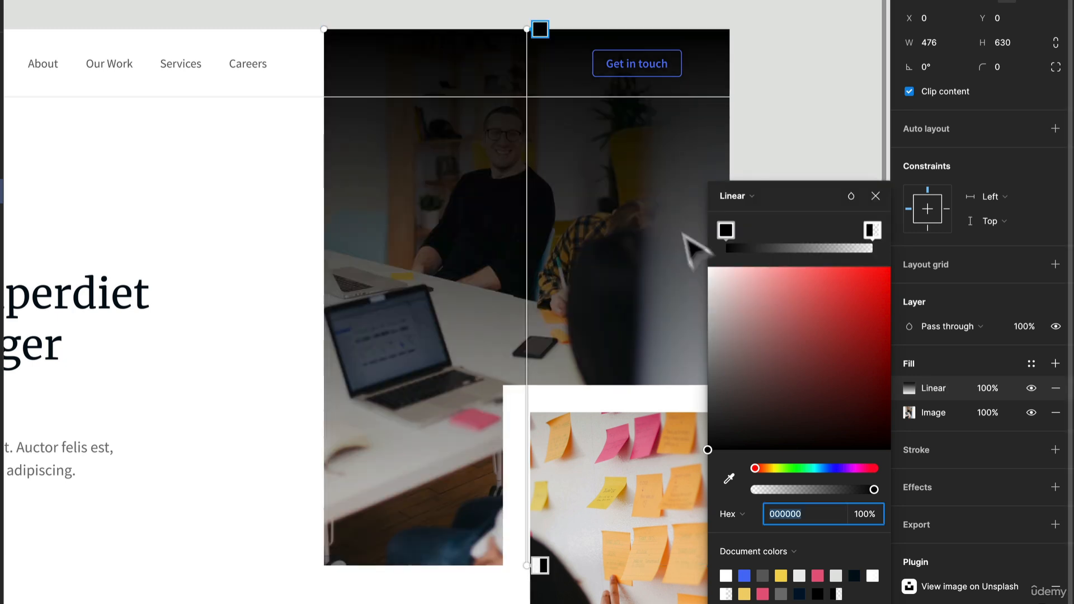
Recolor both stops of the Large Image's linear gradient to white FFFFFF, keeping the end stop at 0% opacity
left_click(543, 28)
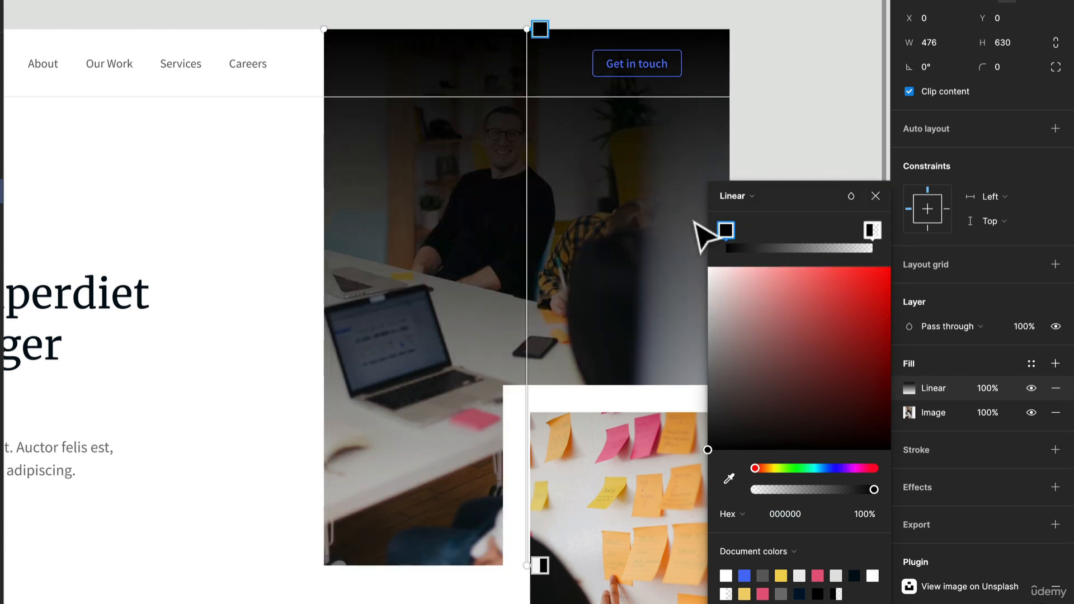
left_click_drag(719, 343, 702, 274)
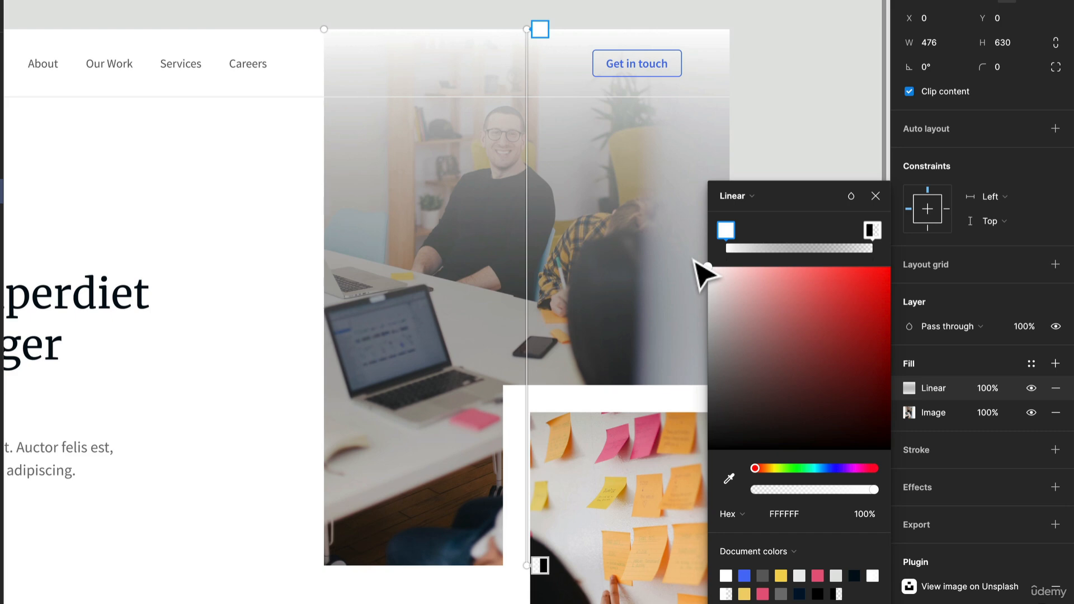
left_click(873, 230)
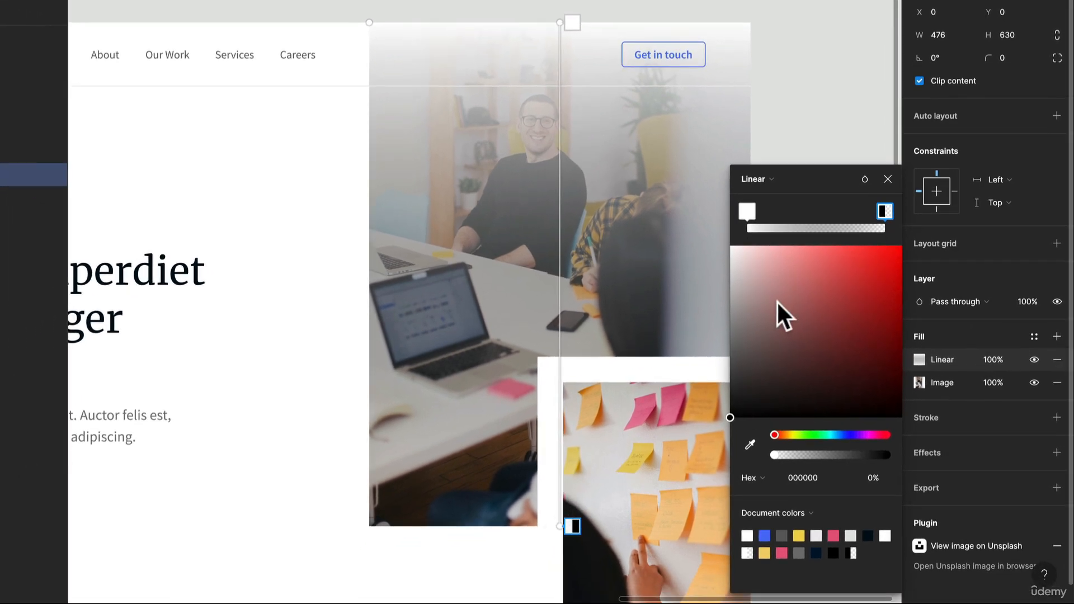
left_click_drag(779, 312, 702, 206)
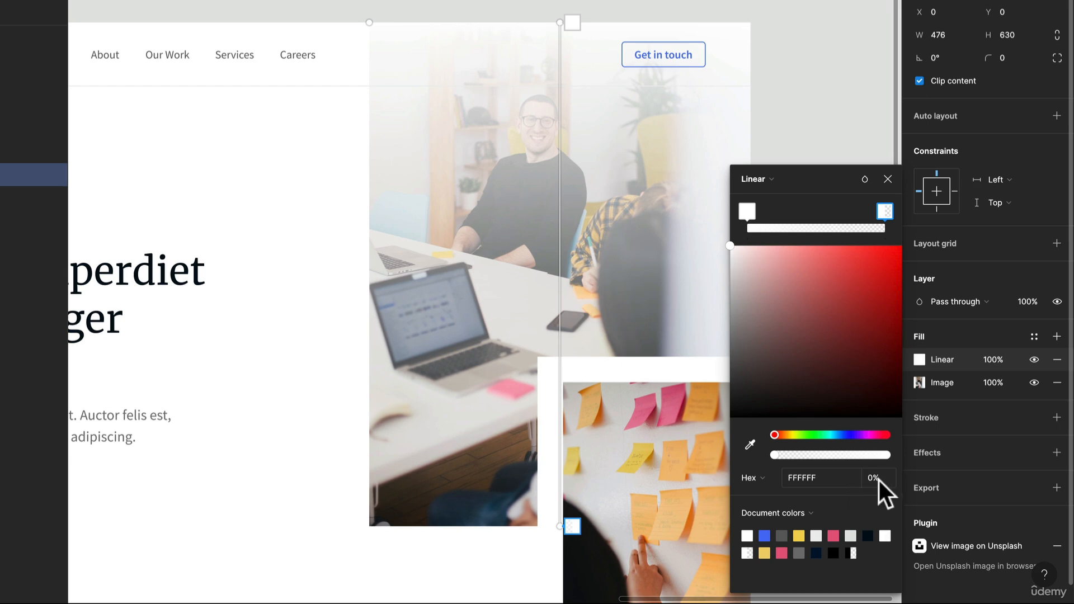
Shorten and reposition the white gradient so it fades from the Large Image's top edge down to about the man's chin
left_click_drag(561, 533, 562, 110)
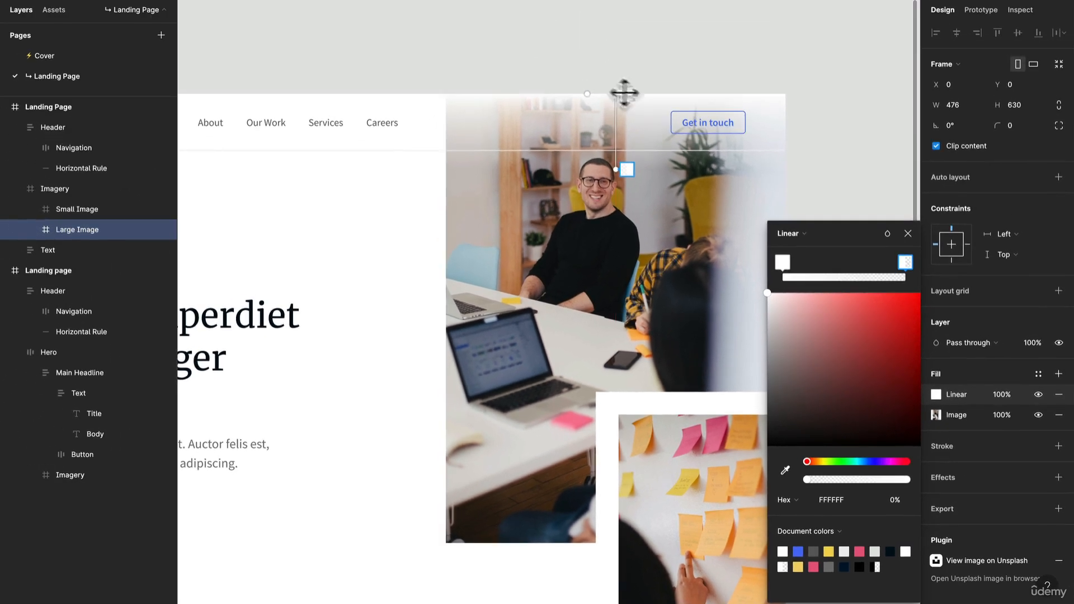
left_click_drag(561, 21, 586, 15)
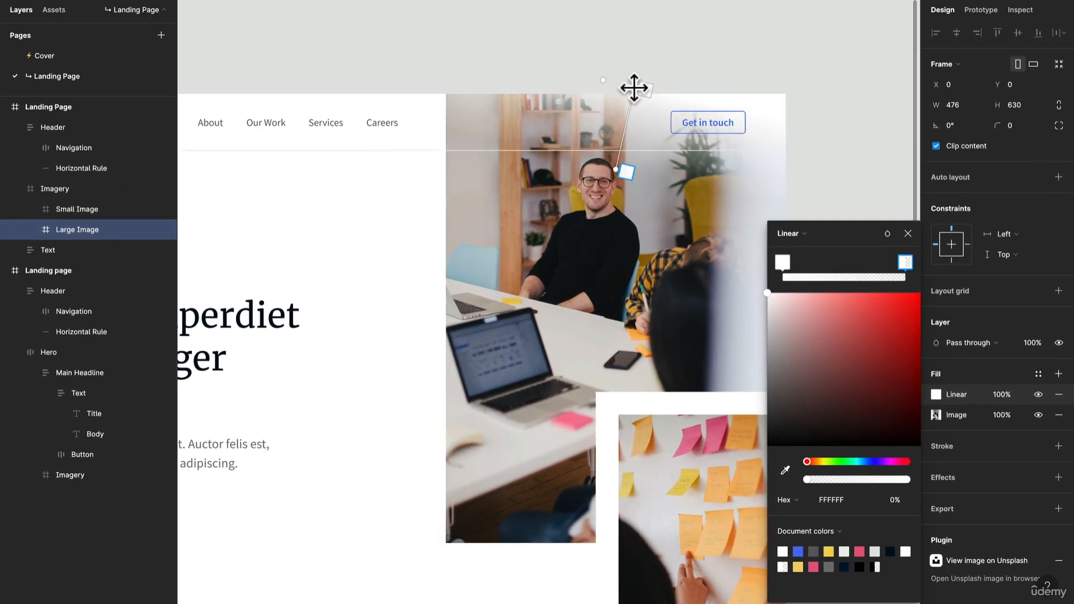
left_click_drag(633, 88, 631, 89)
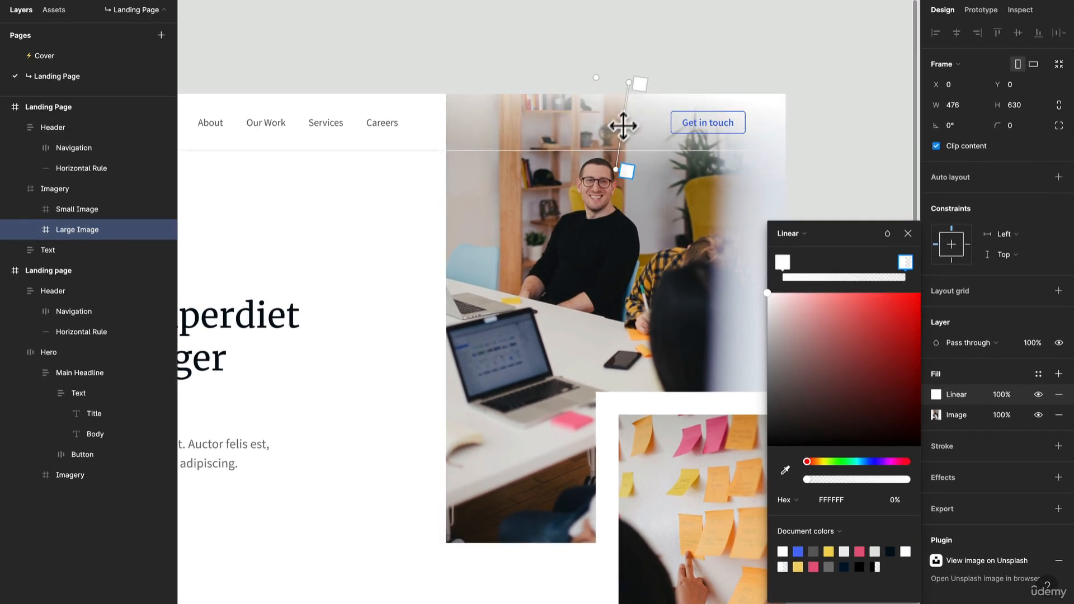
left_click_drag(610, 178, 625, 202)
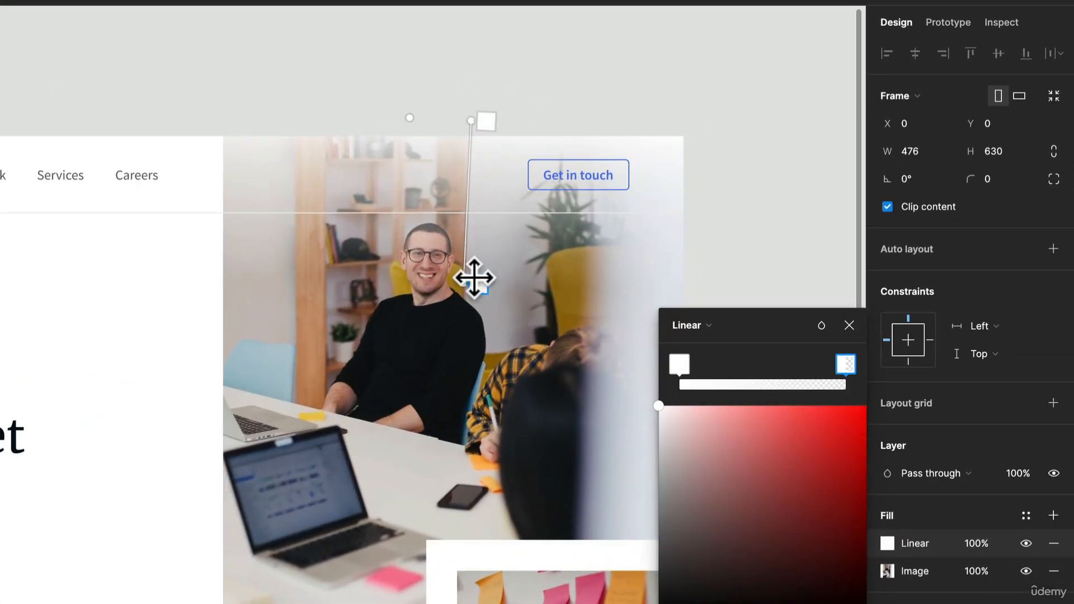
left_click_drag(478, 283, 479, 263)
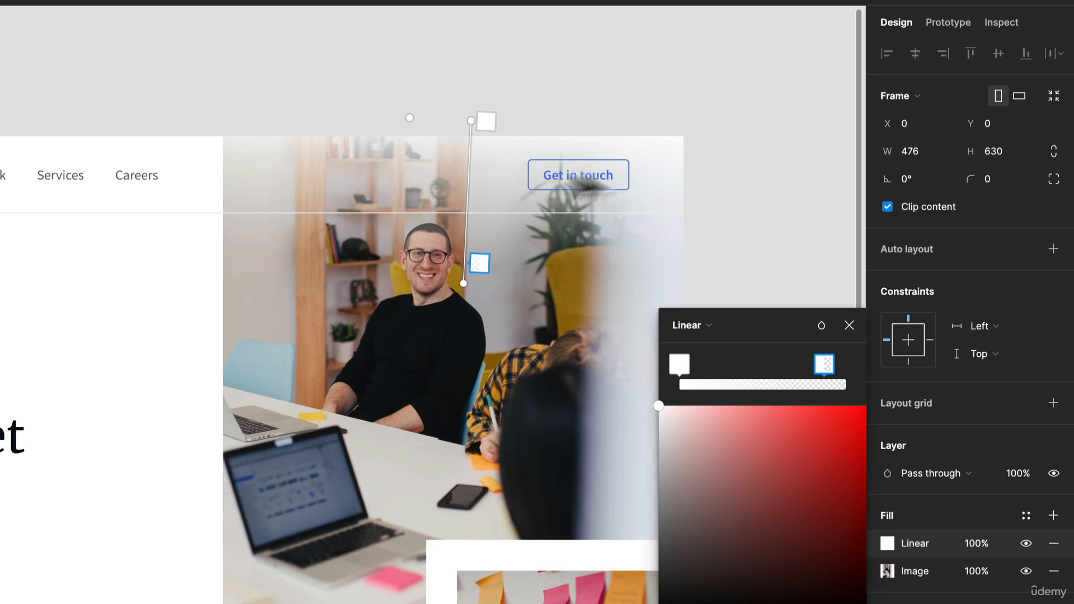
mouse_move(469, 119)
left_mouse_down()
mouse_move(470, 147)
mouse_move(469, 138)
left_mouse_up()
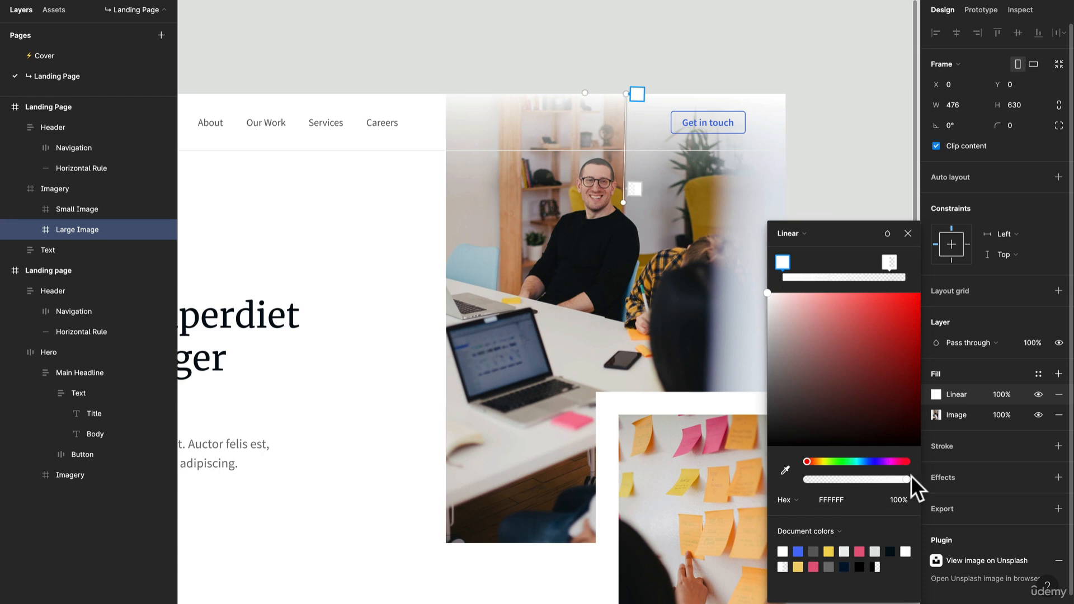
Lower the opacity of the gradient's upper white stop to 91% and finish editing the fill
mouse_move(897, 480)
left_mouse_down()
mouse_move(885, 480)
mouse_move(898, 481)
left_mouse_up()
left_click(803, 104)
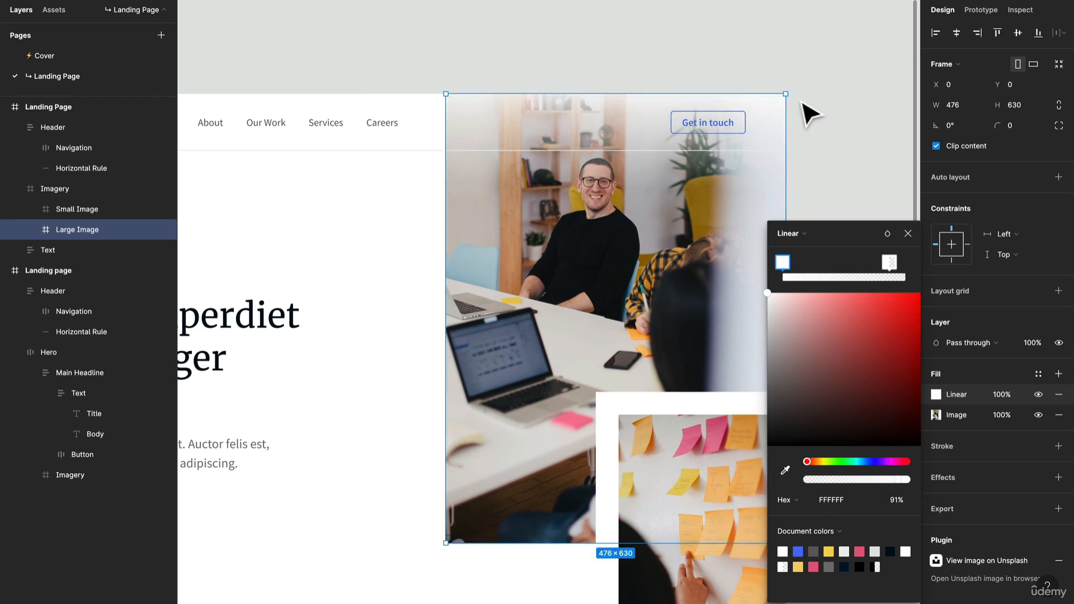
left_click(908, 233)
Examine the Large Image's white fade behind the header and compare the hero with the neighbouring reference landing page
scroll(733, 230, "down", 1)
left_click(820, 256)
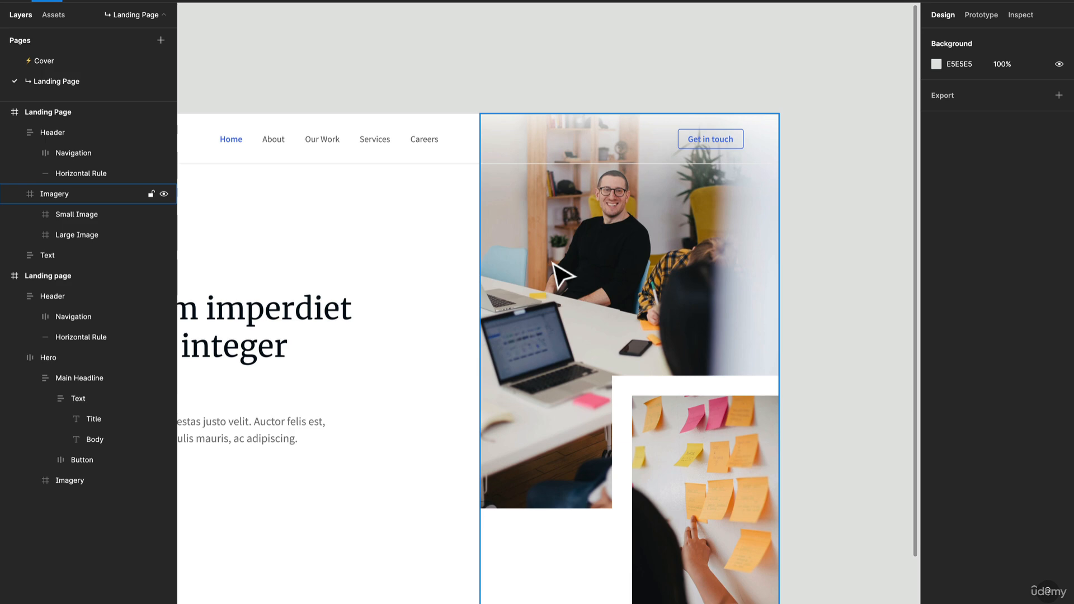
double_click(553, 262)
scroll(552, 259, "down", 5)
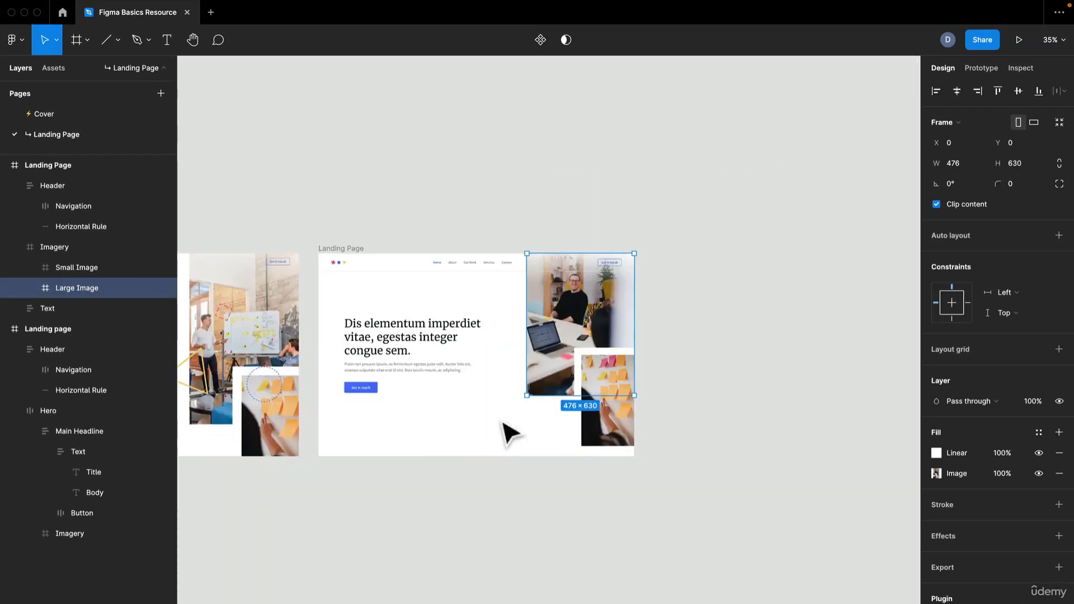
left_click_drag(501, 390, 556, 327)
scroll(645, 252, "up", 2)
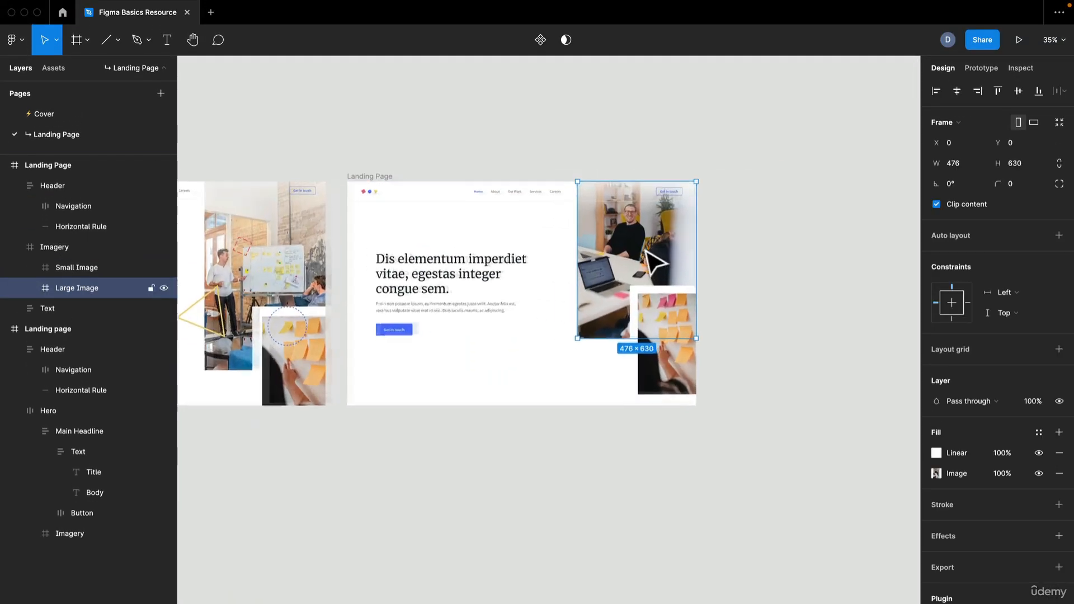
scroll(654, 263, "up", 6)
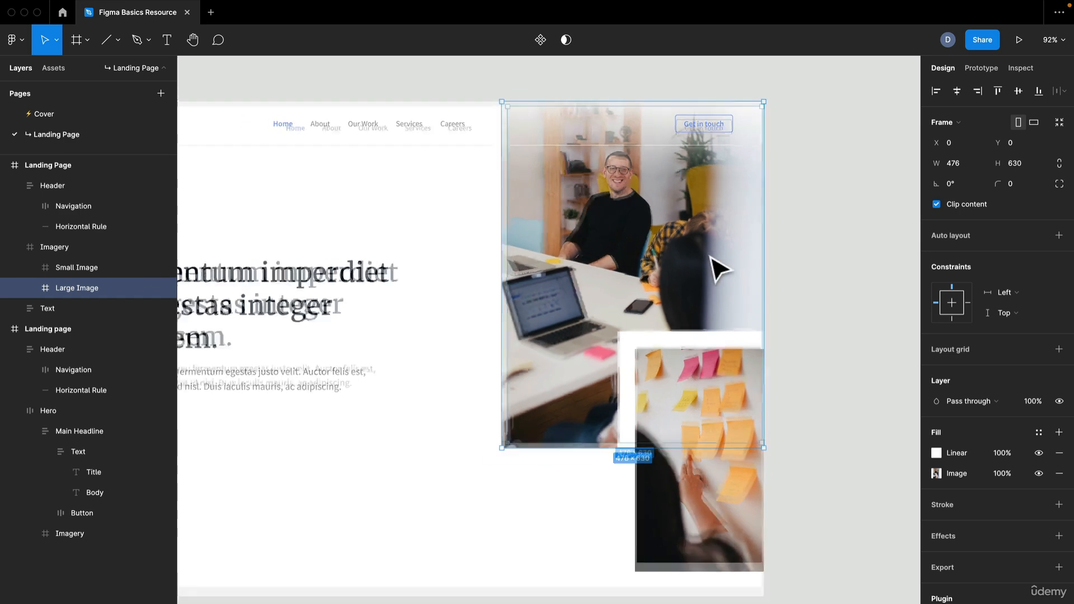
scroll(719, 269, "down", 2)
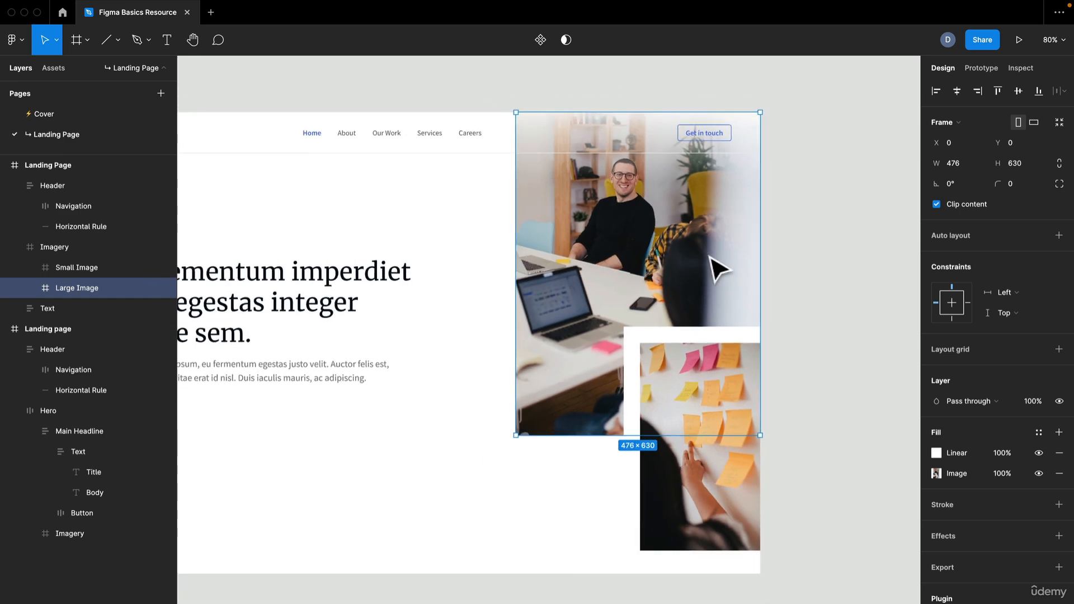